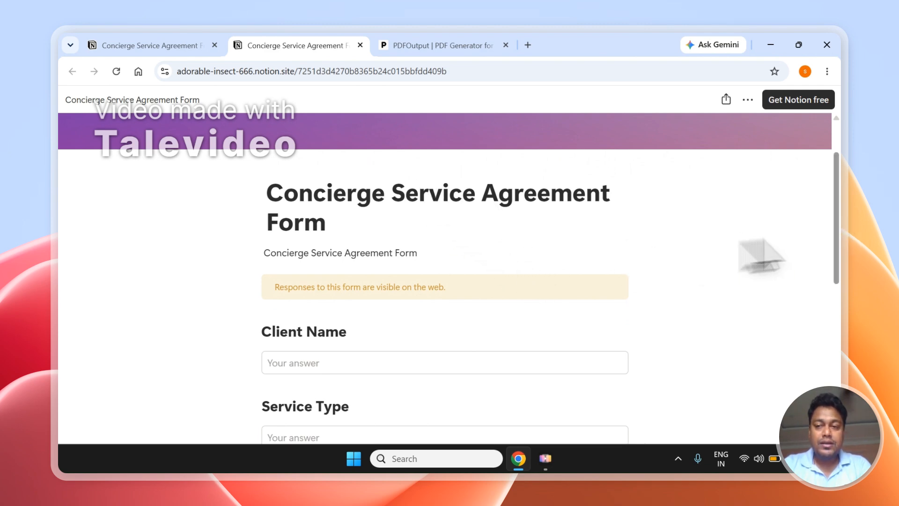
- Look through the fields of the published Concierge Service Agreement Form
scroll(796, 234, "up", 2)
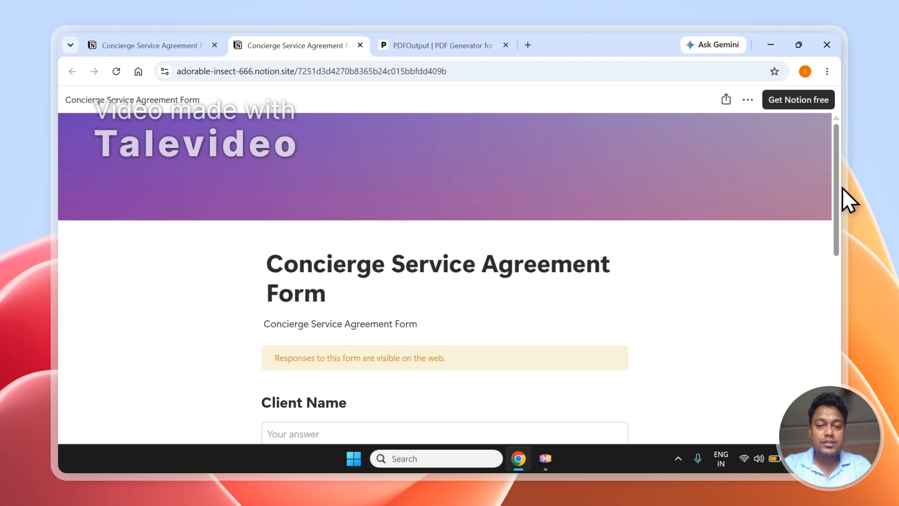
left_click_drag(841, 188, 833, 330)
scroll(833, 255, "down", 3)
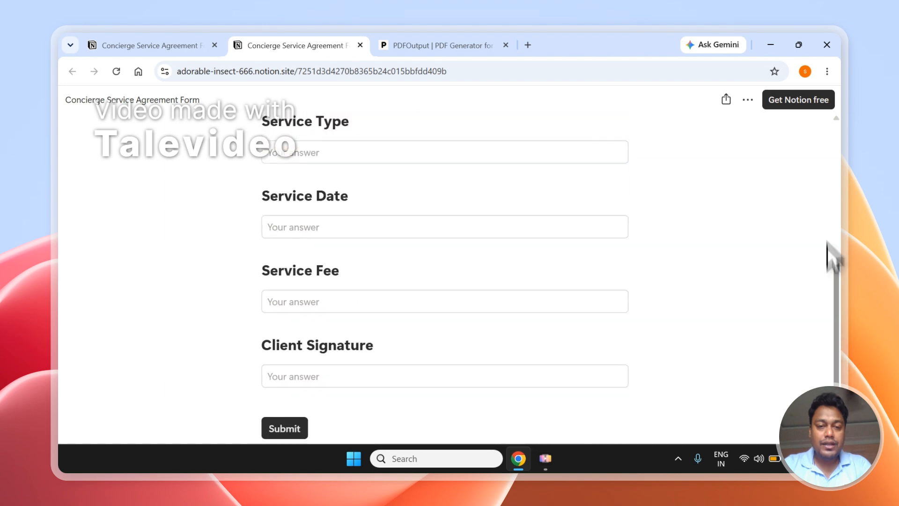
- Switch to the form's Notion responses database and examine the Entry-1, Entry-2 and Entry-3 records
left_click(91, 46)
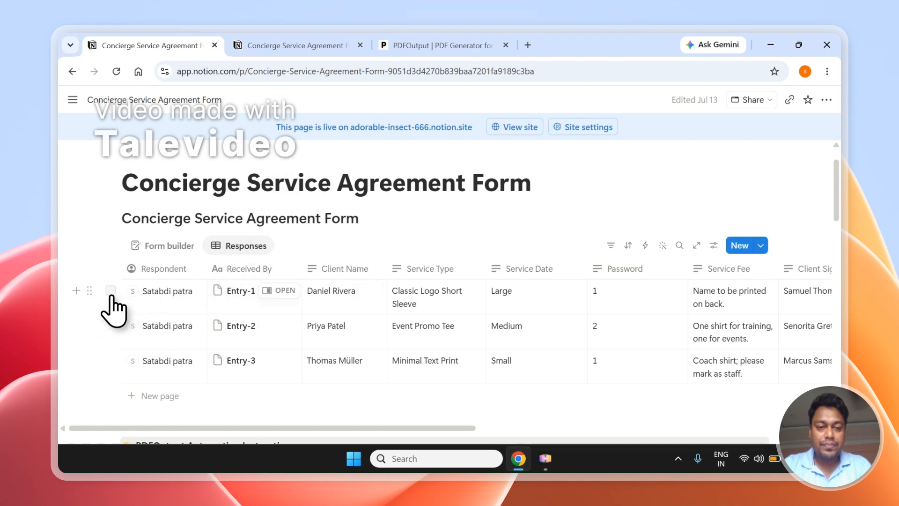
left_click(110, 290)
left_click(111, 325)
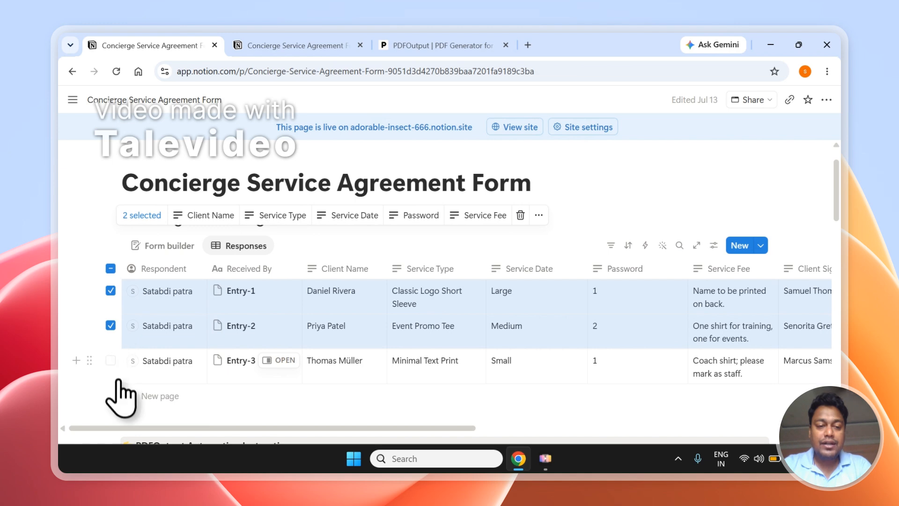
left_click(110, 360)
left_click(110, 268)
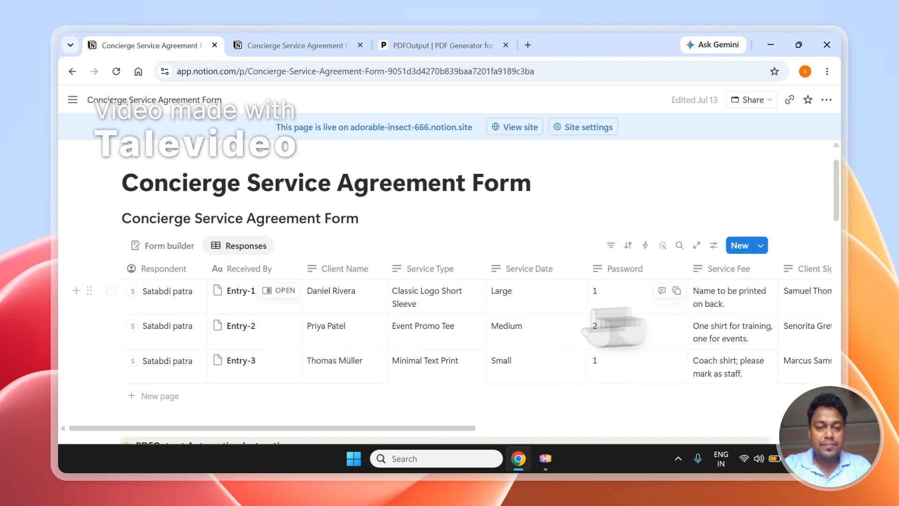
left_click_drag(243, 428, 306, 482)
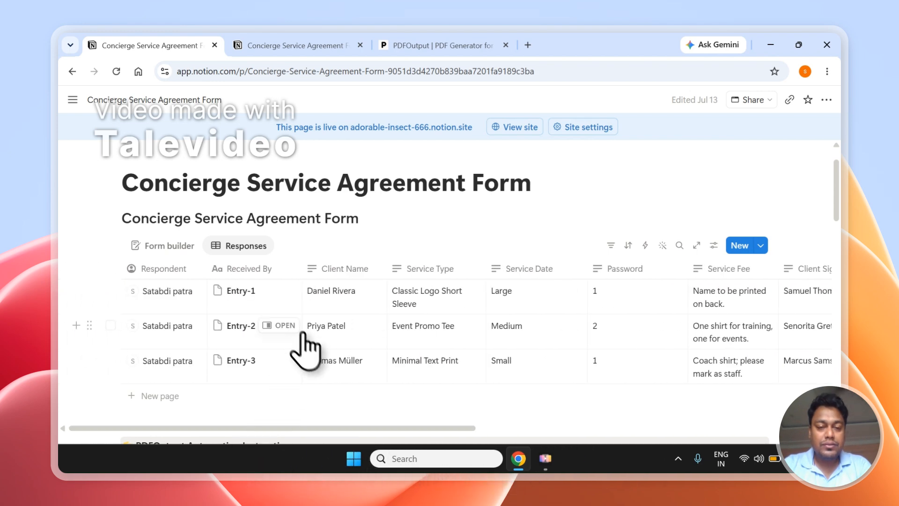
- Switch to the PDFOutput site and log in with the pdfoutput Google account, approving the requested access
left_click(422, 43)
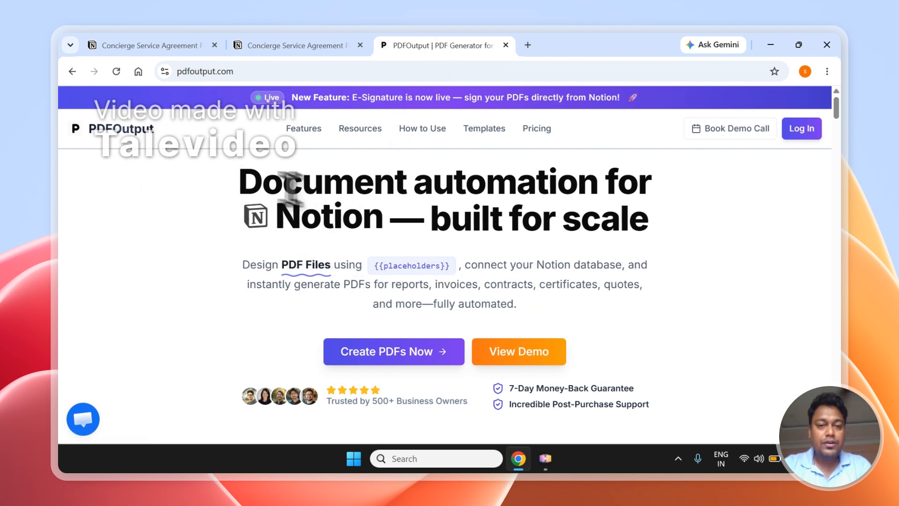
left_click_drag(249, 171, 560, 191)
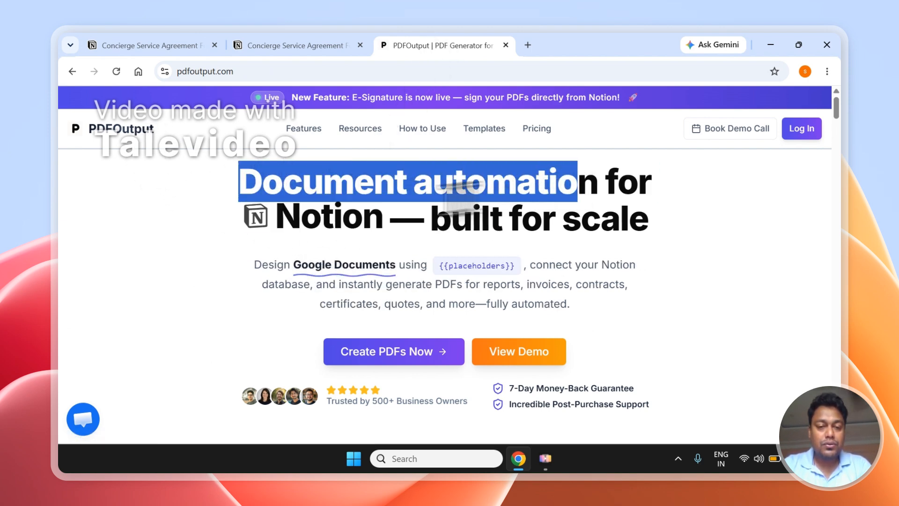
left_click(345, 215)
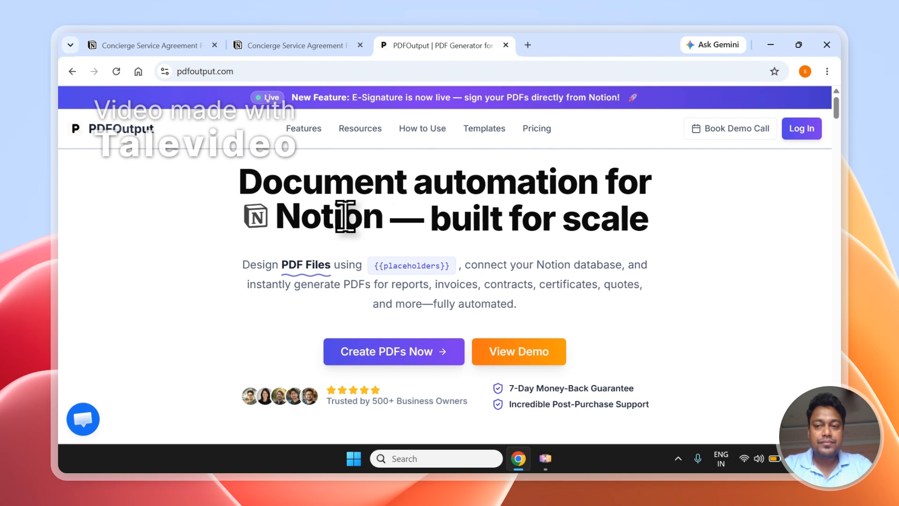
left_click(804, 133)
left_click(556, 291)
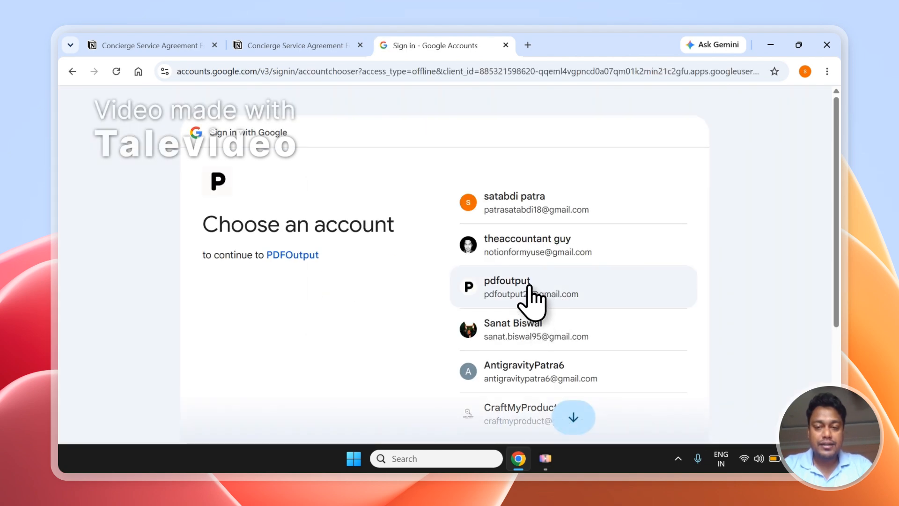
left_click(532, 292)
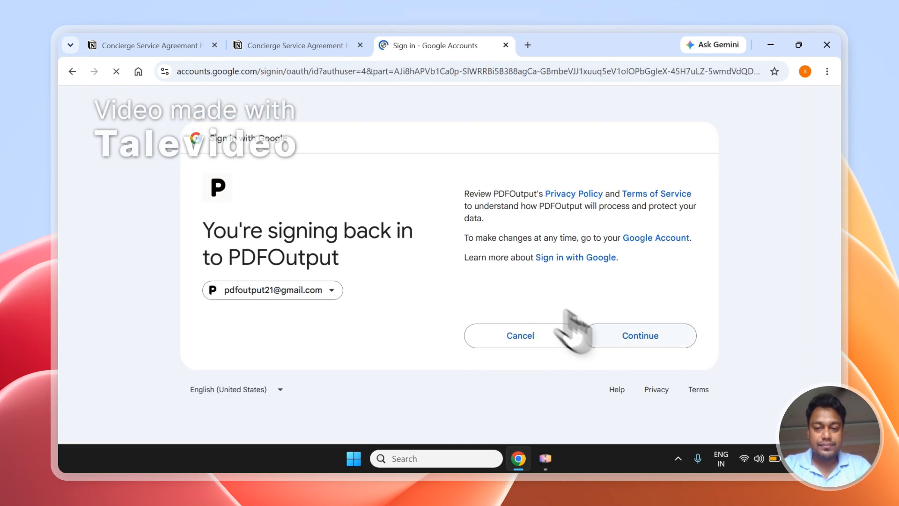
left_click(609, 339)
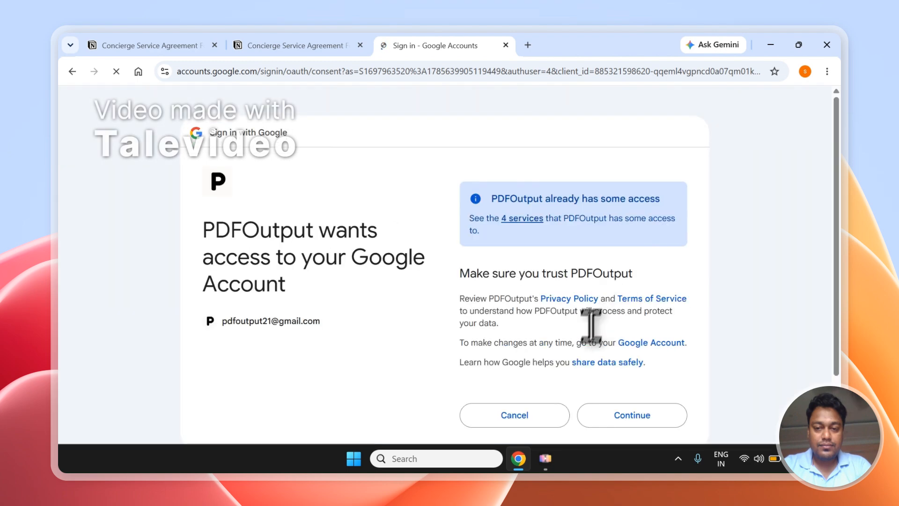
left_click(603, 416)
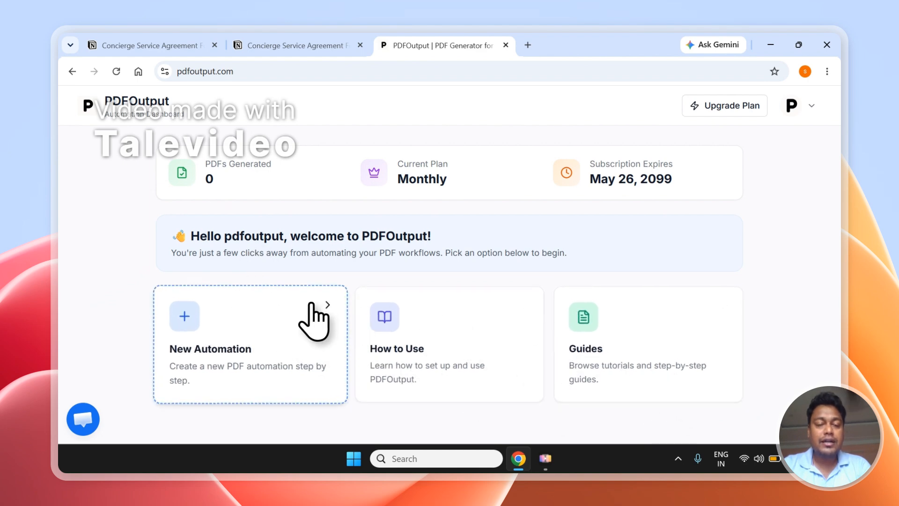
- Open pdfoutput.com/setup, disconnect the Notion connection and return to the dashboard
left_click(270, 66)
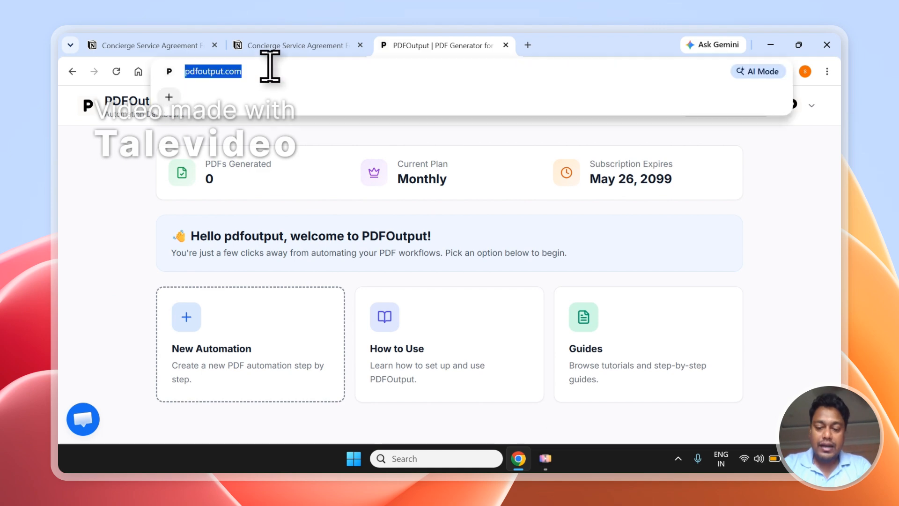
type("/setup")
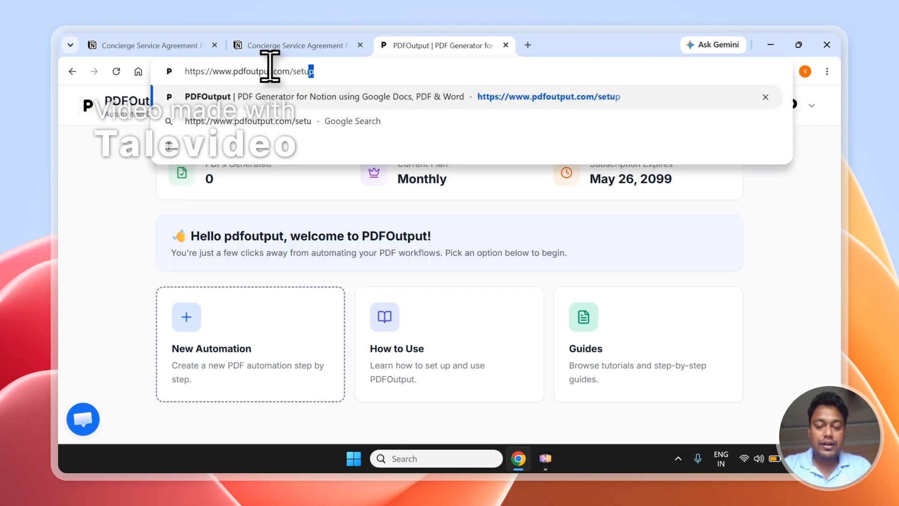
key("Return")
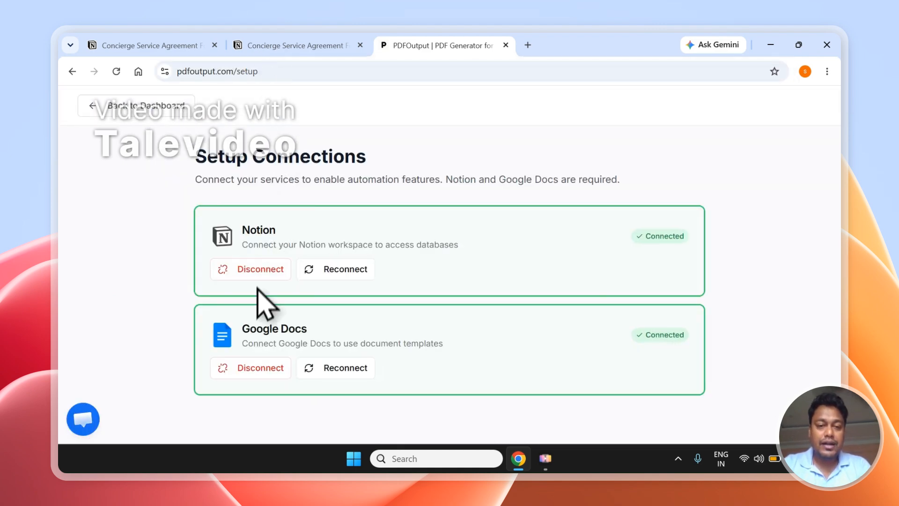
left_click(257, 270)
left_click(124, 94)
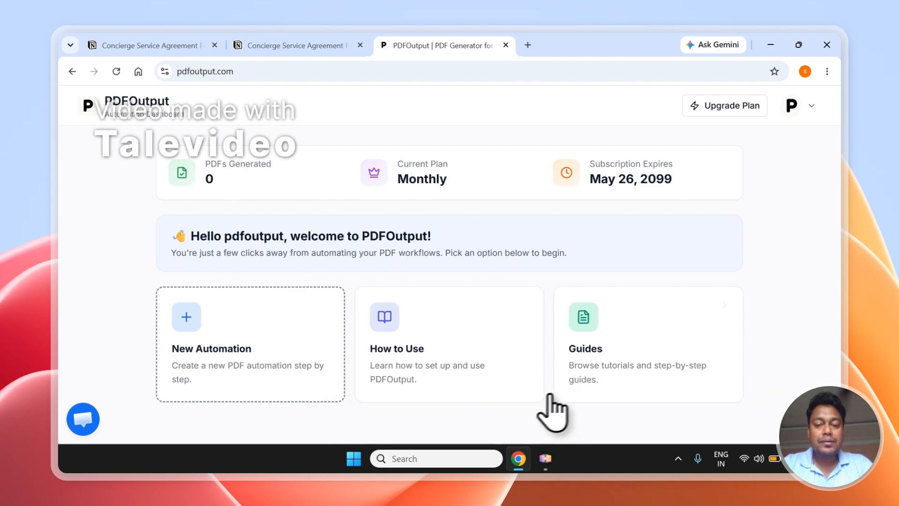
- Start a new automation and begin connecting Notion
left_click(226, 368)
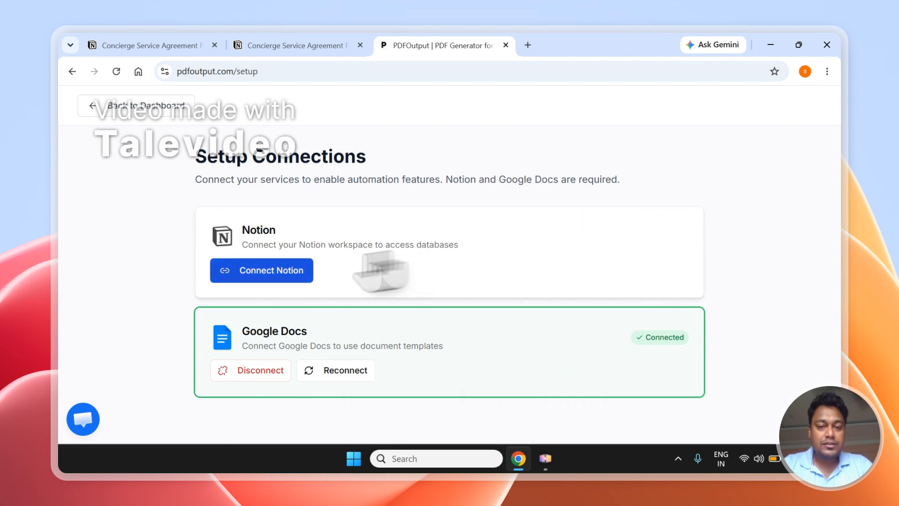
left_click(274, 269)
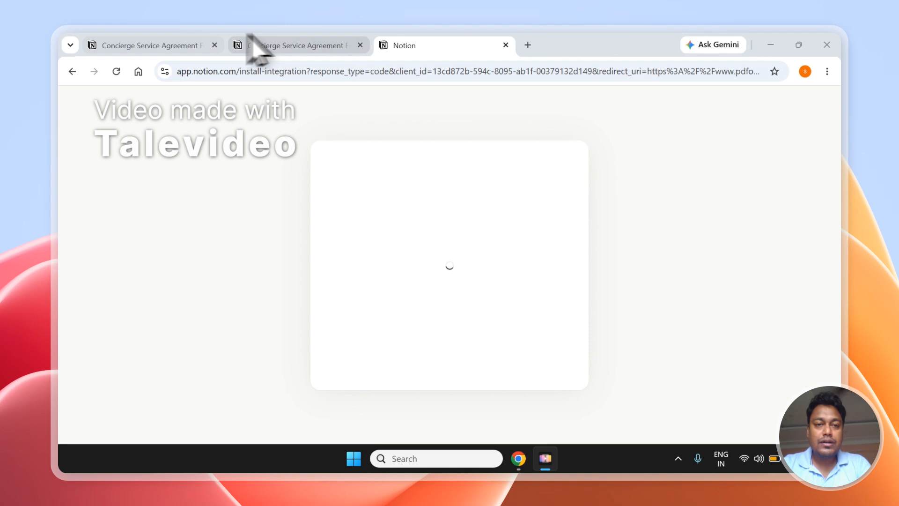
- Copy the database title "Concierge Service Agreement Form" from the Notion page holding the responses
left_click(269, 45)
left_click(195, 44)
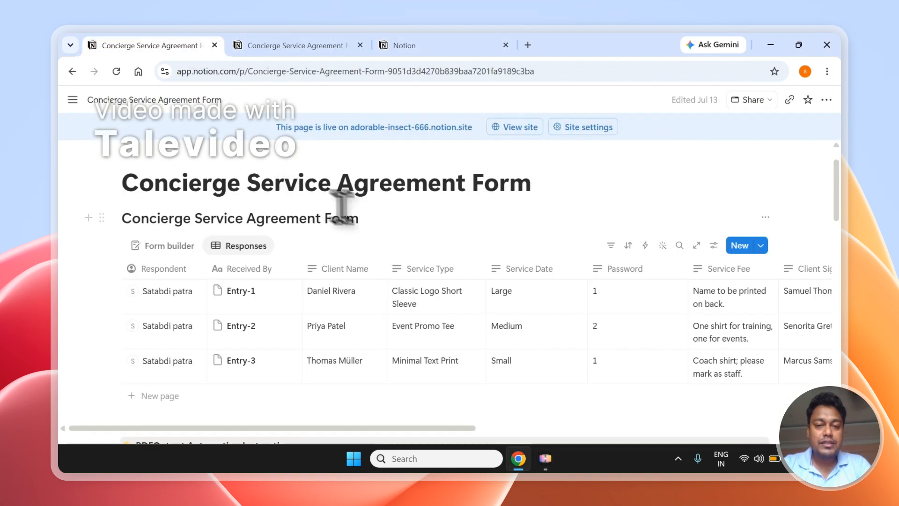
left_click_drag(360, 220, 165, 213)
right_click(129, 215)
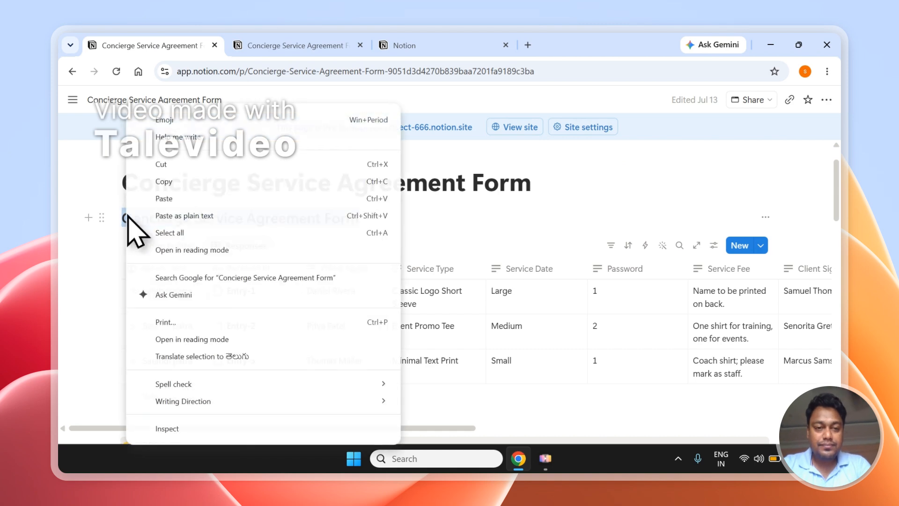
left_click(177, 177)
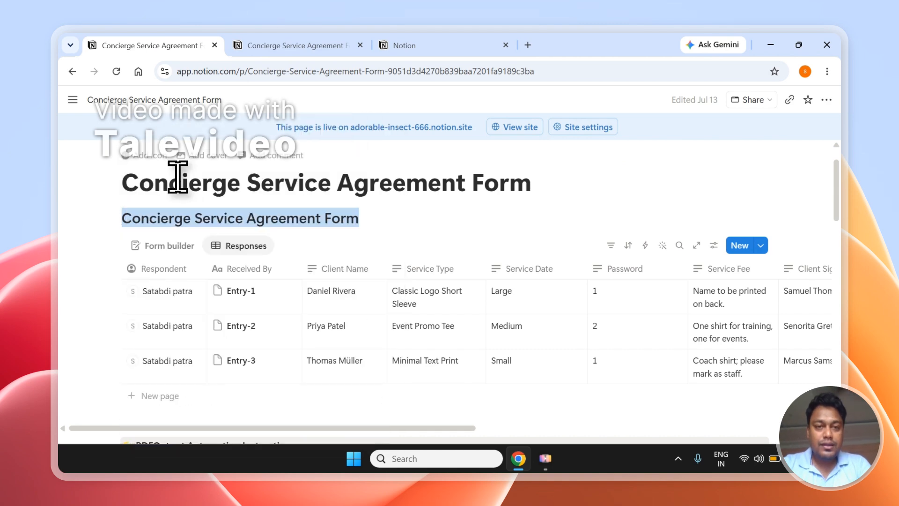
- Compare the workspace selected for the PDFOutput connection with the workspace that holds the form
left_click(422, 47)
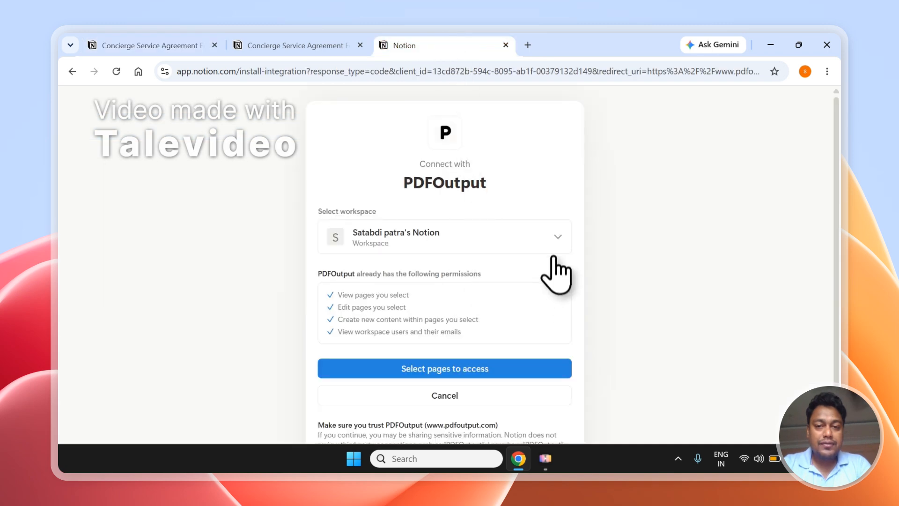
left_click(556, 236)
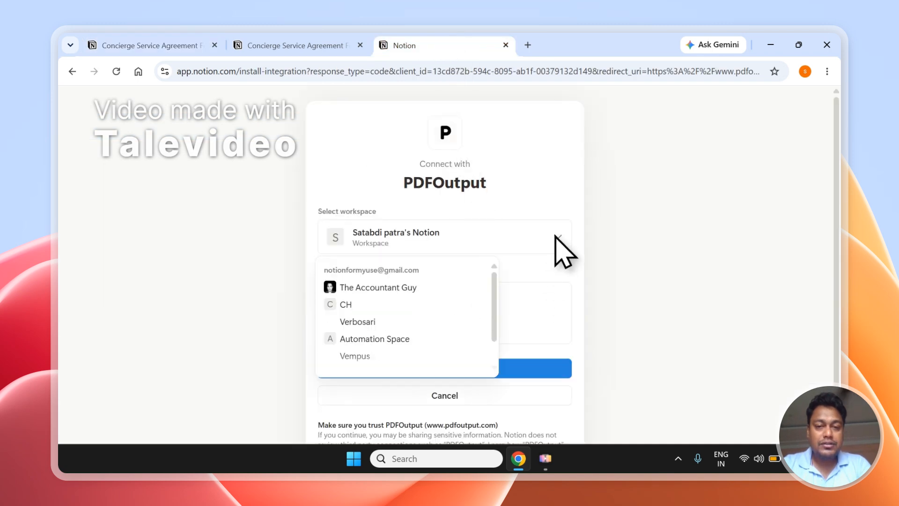
left_click(382, 234)
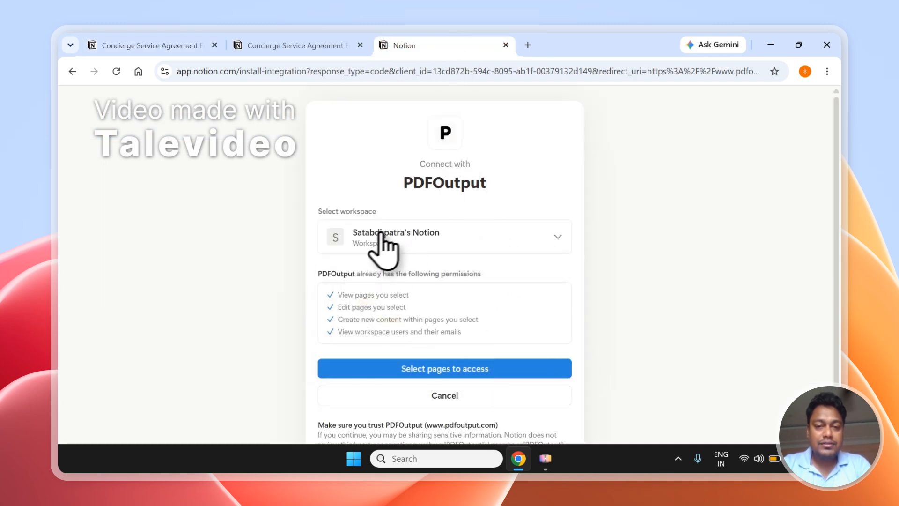
left_click(150, 43)
mouse_move(71, 104)
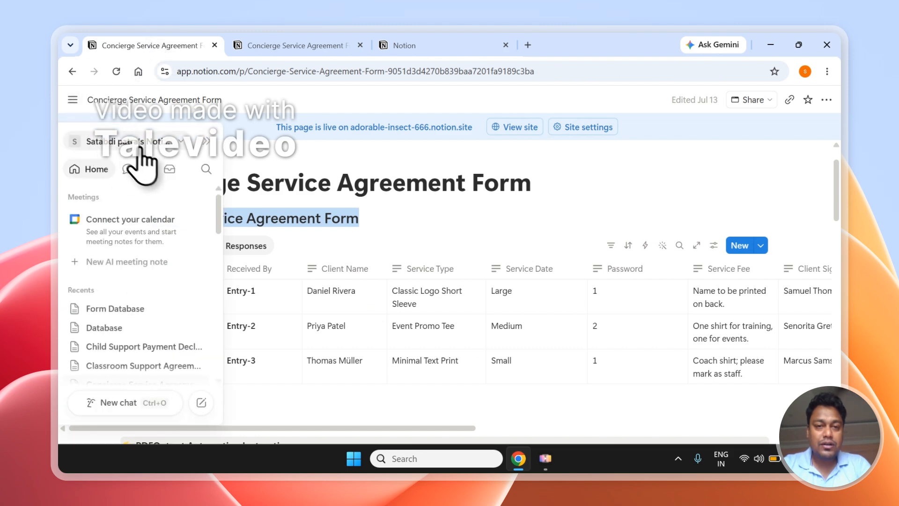
left_click(411, 45)
scroll(843, 275, "down", 1)
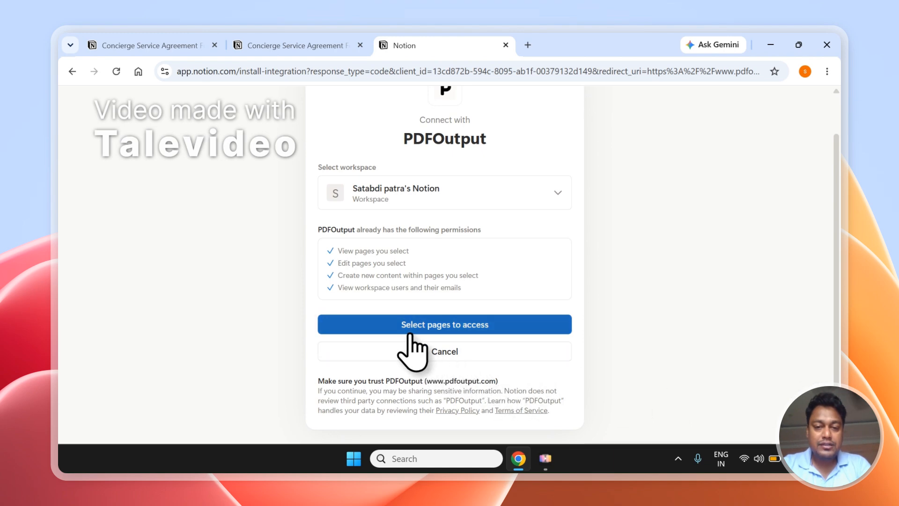
- Add the Concierge Service Agreement Form database to the Notion pages PDFOutput may access, searching by the copied title
left_click(521, 323)
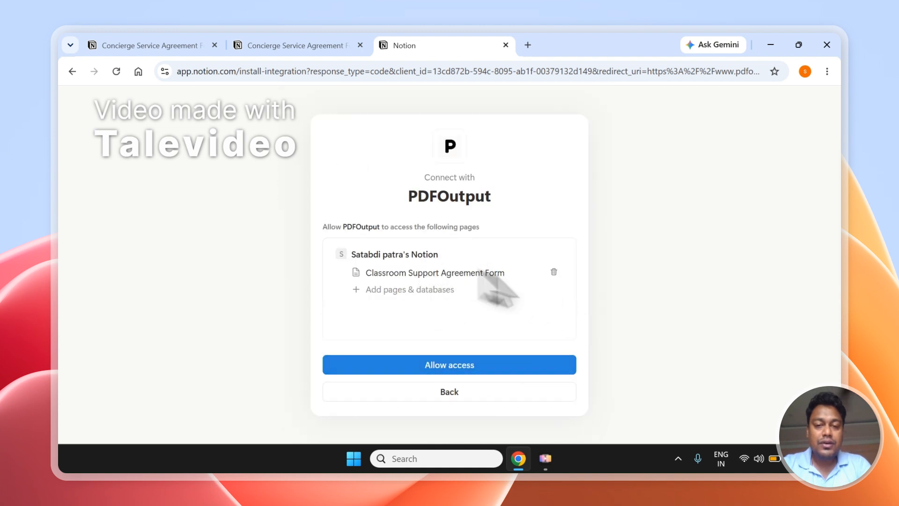
left_click(434, 289)
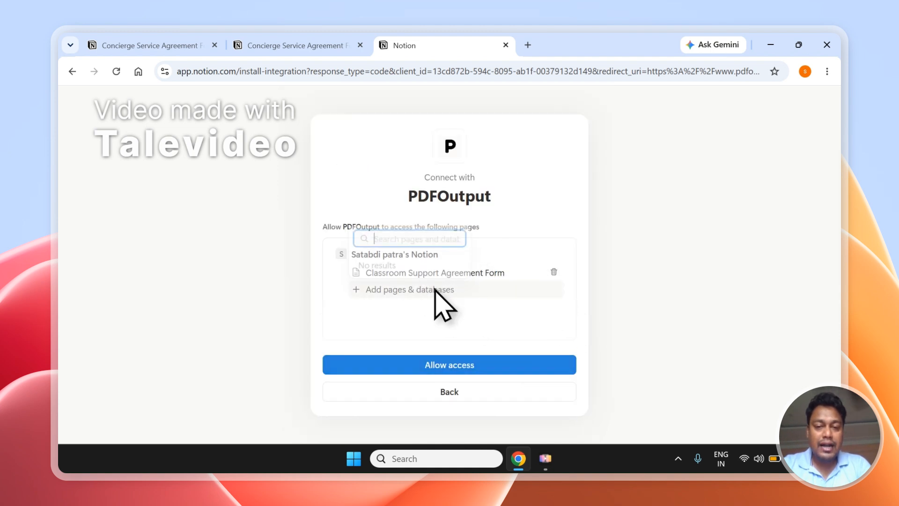
left_click(400, 236)
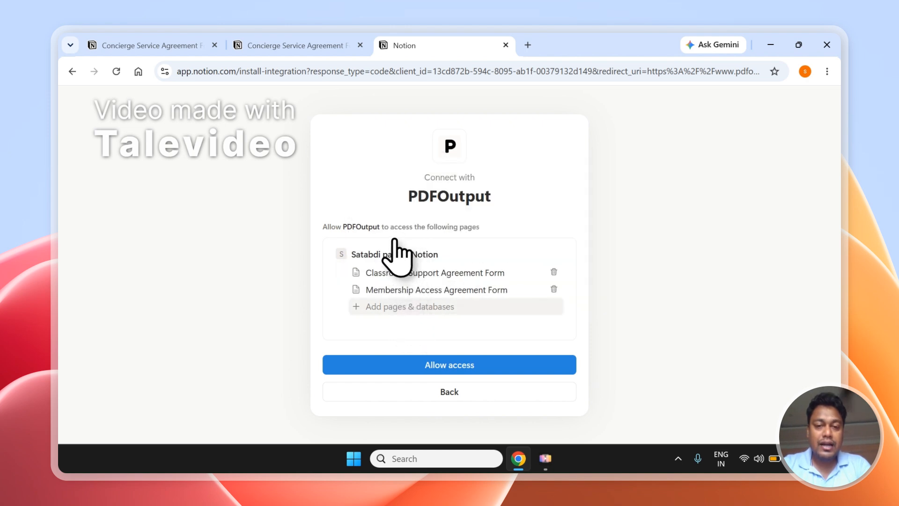
left_click(420, 303)
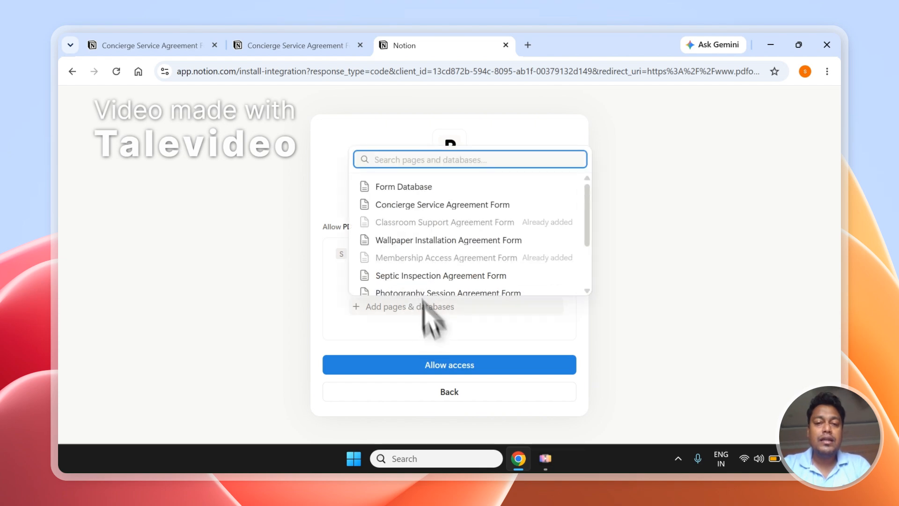
right_click(392, 162)
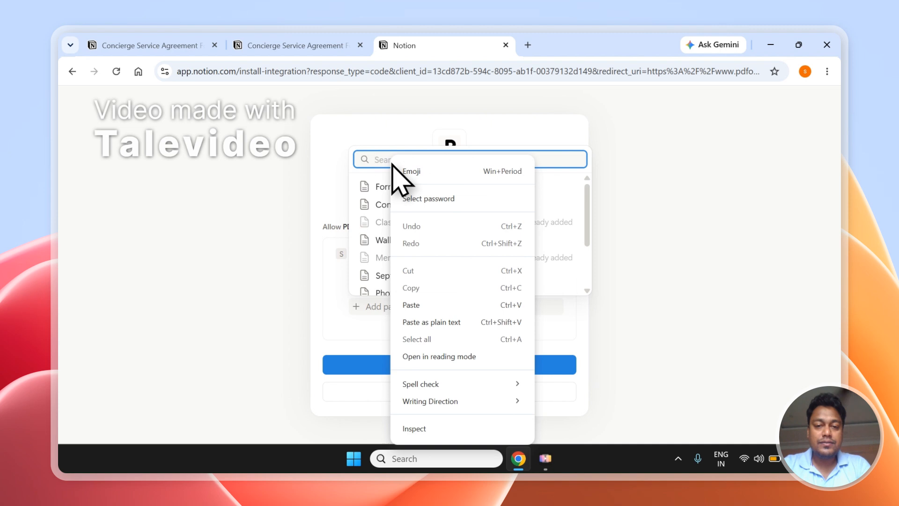
left_click(421, 304)
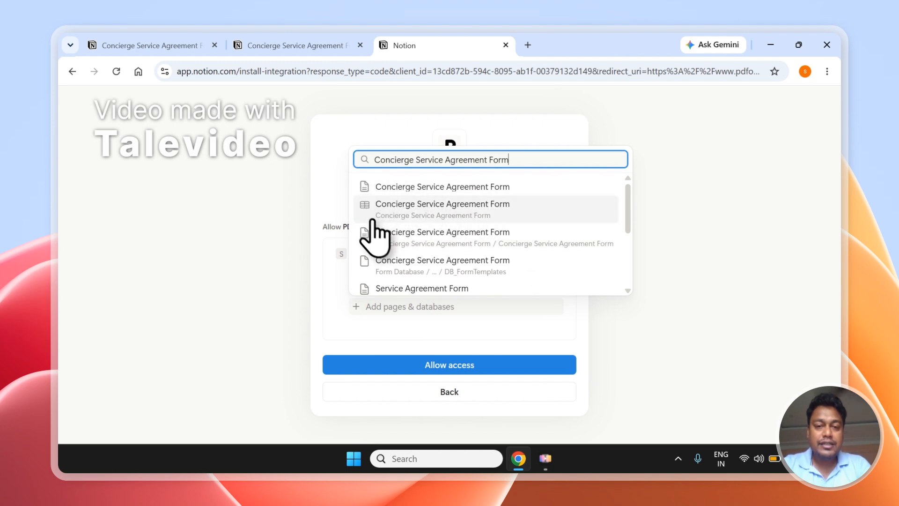
left_click(411, 204)
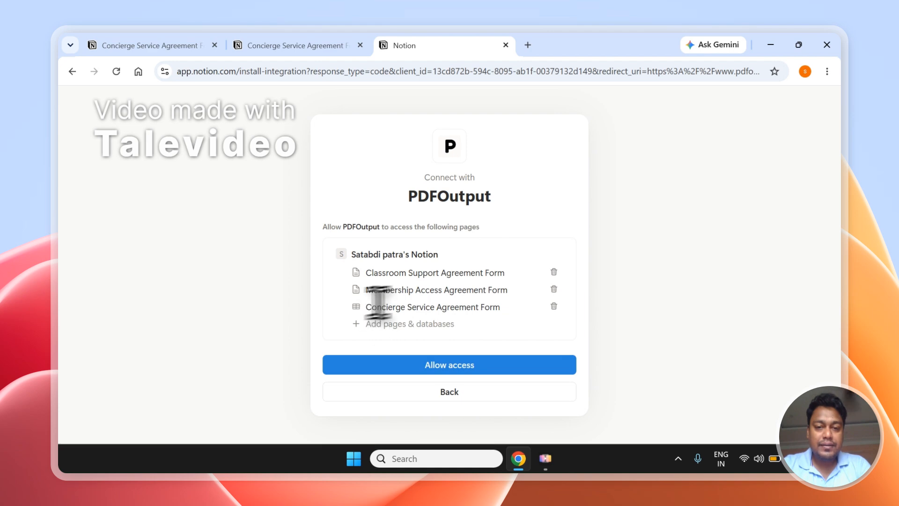
- Remove Classroom Support Agreement Form from the pages PDFOutput may access
left_click(554, 272)
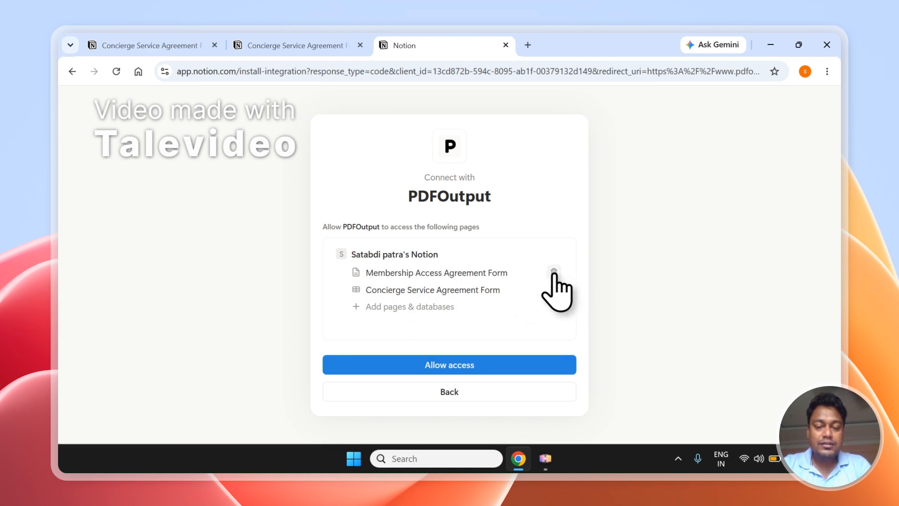
- Remove Membership Access Agreement Form from the pages PDFOutput may access and authorize the connection
left_click(554, 272)
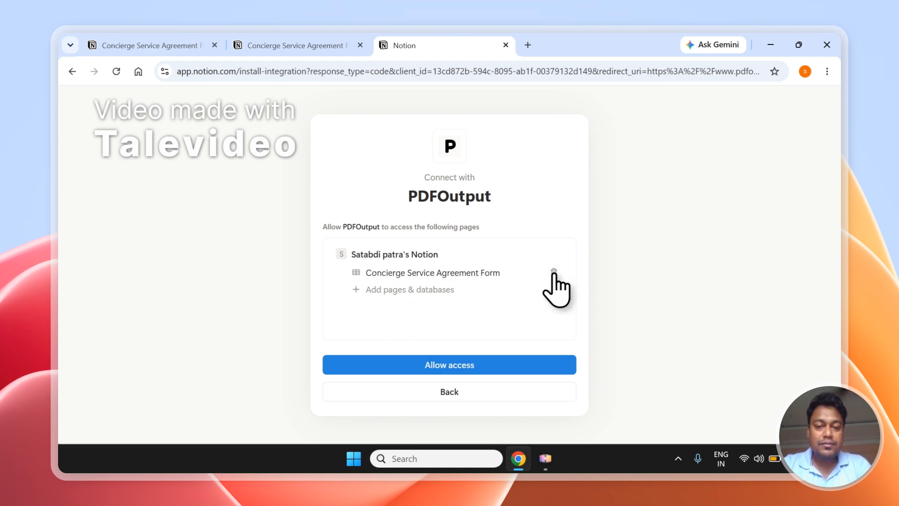
left_click(485, 367)
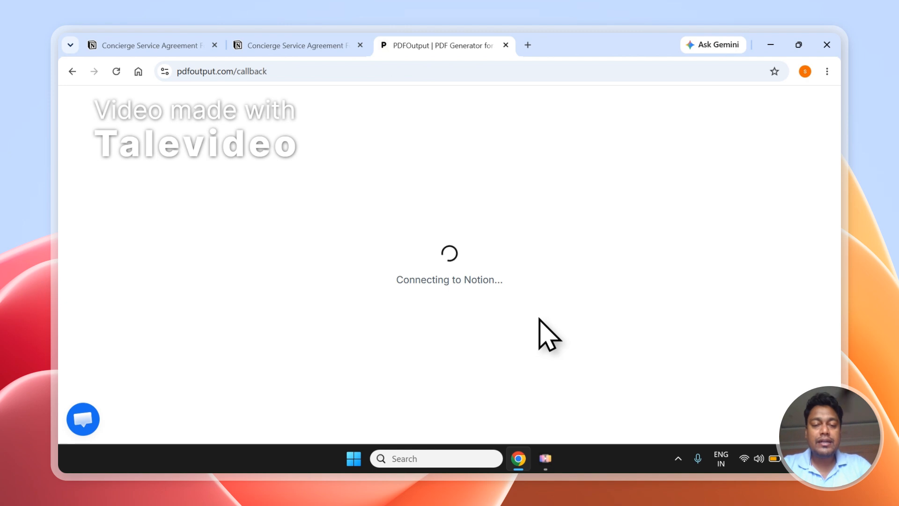
- Review the Concierge Service Agreement Form title and responses in Notion, returning to PDFOutput's template selection
left_click(322, 44)
left_click(155, 35)
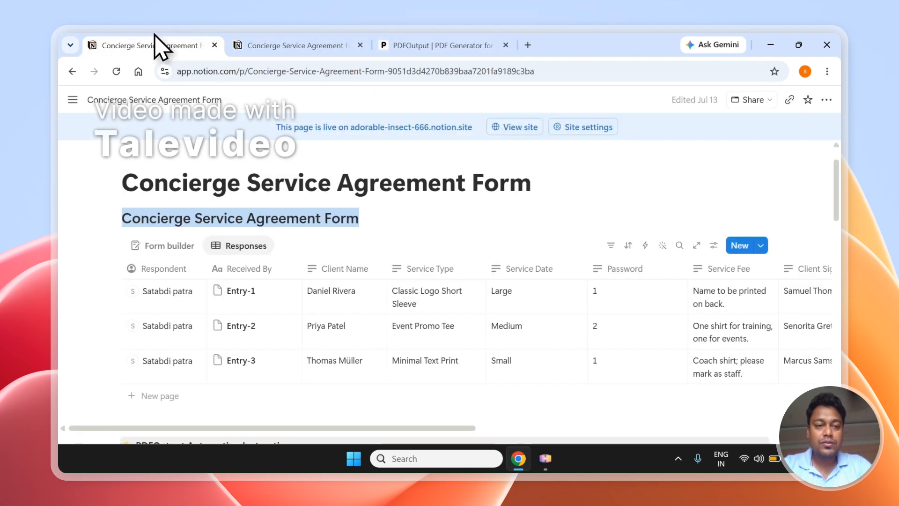
left_click(256, 217)
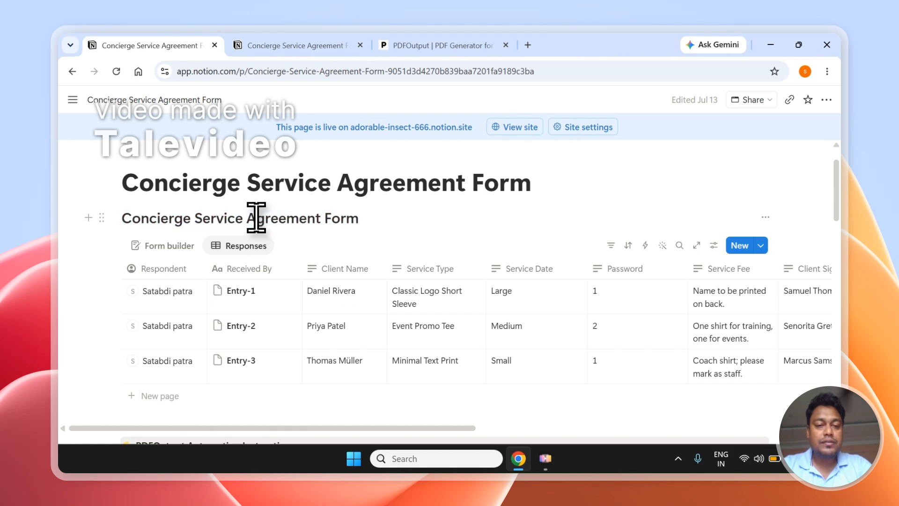
left_click(461, 41)
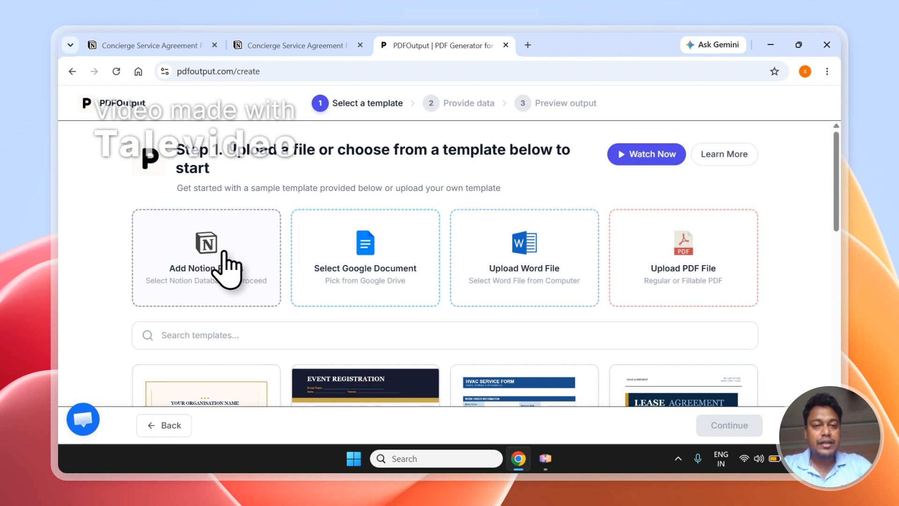
left_click(257, 40)
left_click(161, 47)
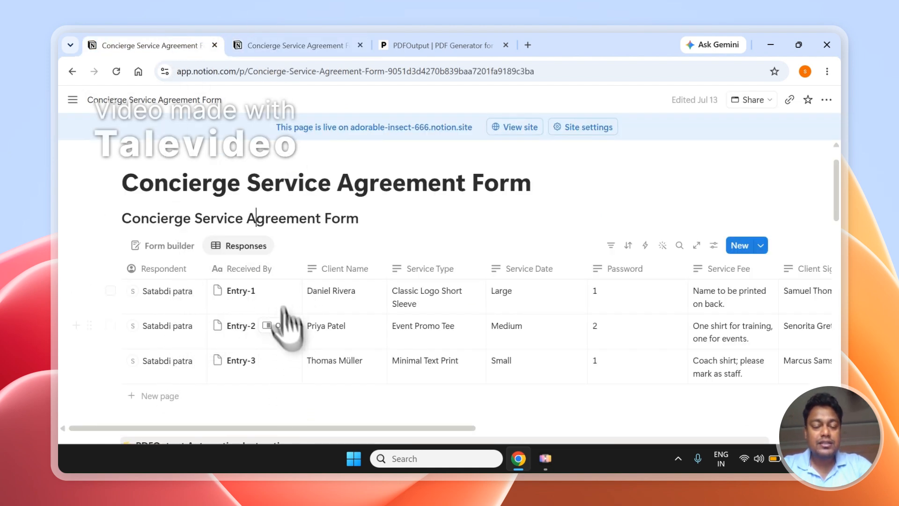
left_click(444, 47)
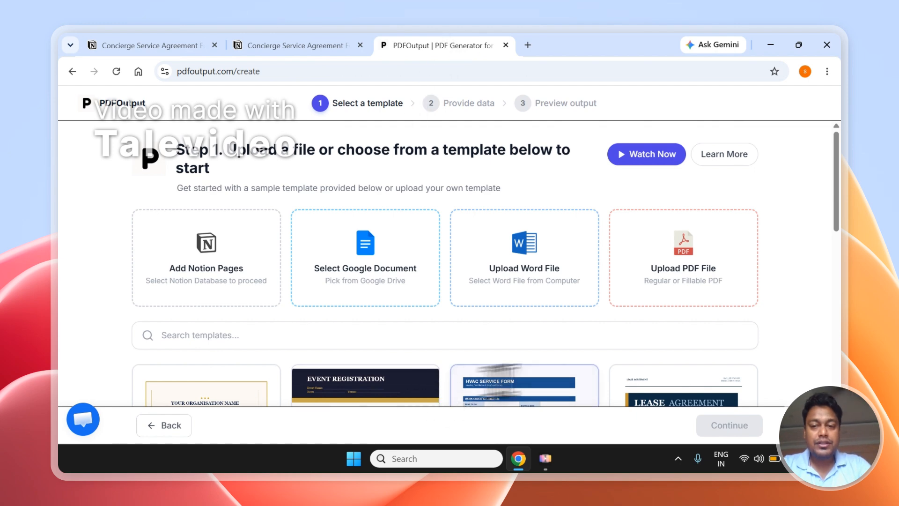
- Create a blank Google document as the PDF template and continue to the data step
left_click(354, 260)
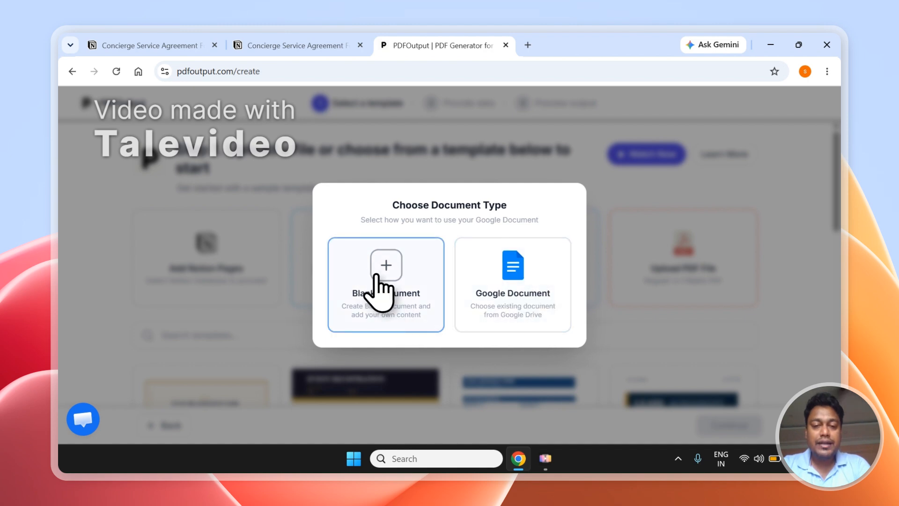
left_click(381, 290)
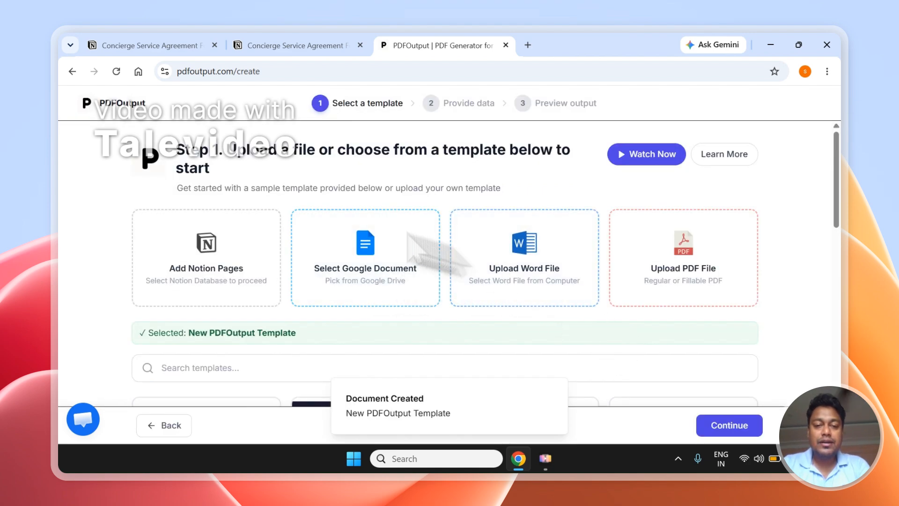
left_click(730, 426)
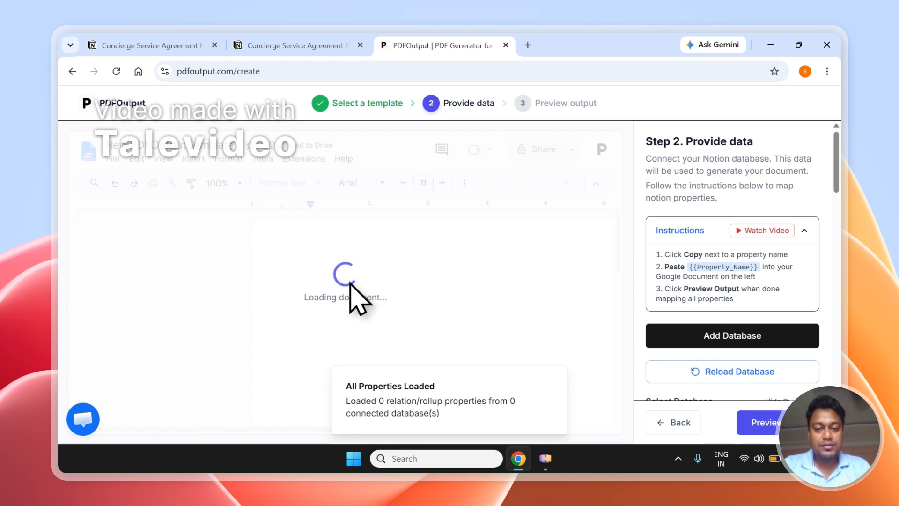
- Check the database selected as the data source and compare its listed properties with the Notion form fields and response columns
scroll(842, 191, "down", 1)
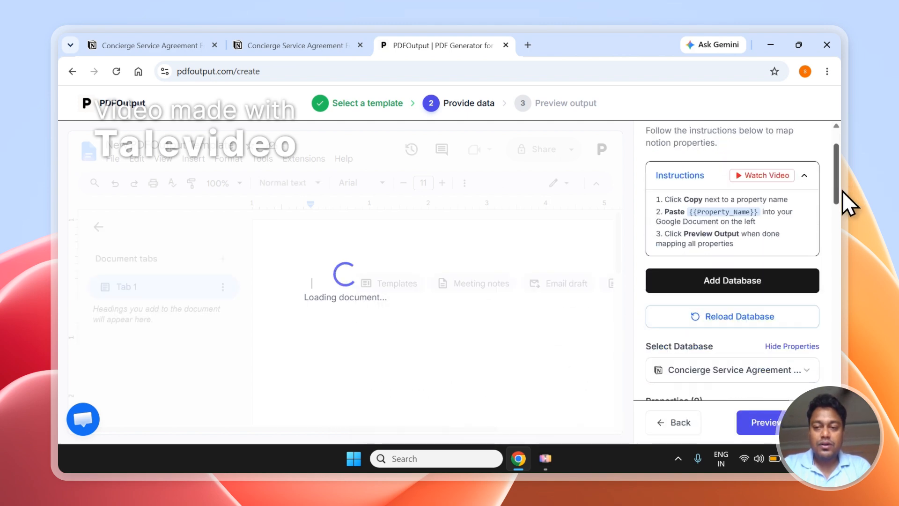
scroll(841, 190, "down", 3)
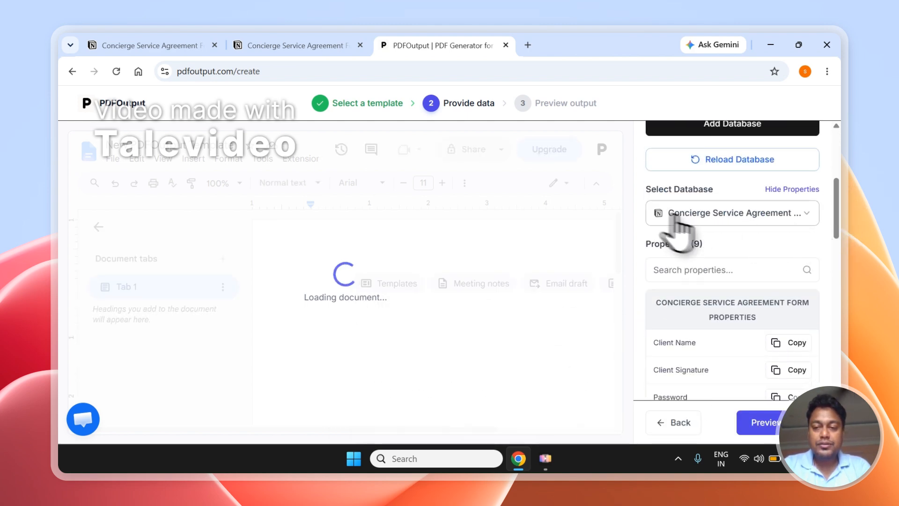
left_click(709, 216)
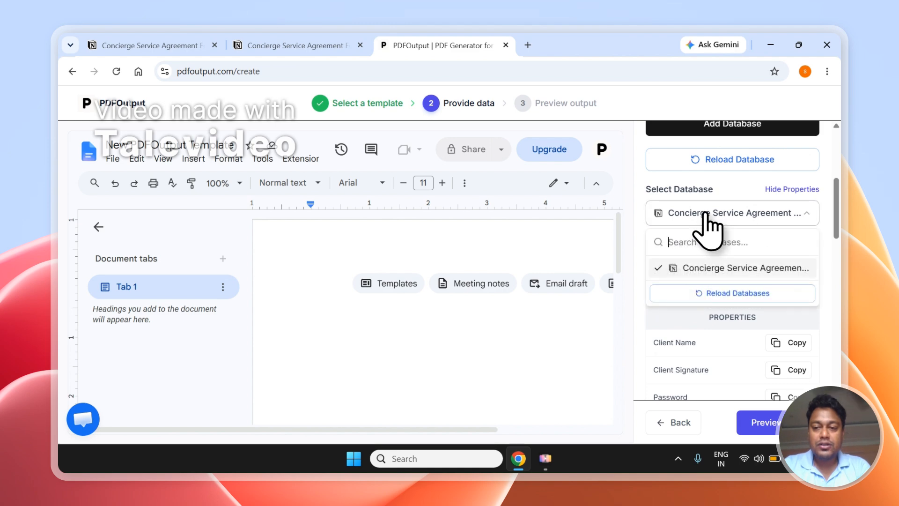
left_click(744, 215)
scroll(843, 216, "down", 4)
scroll(842, 234, "down", 1)
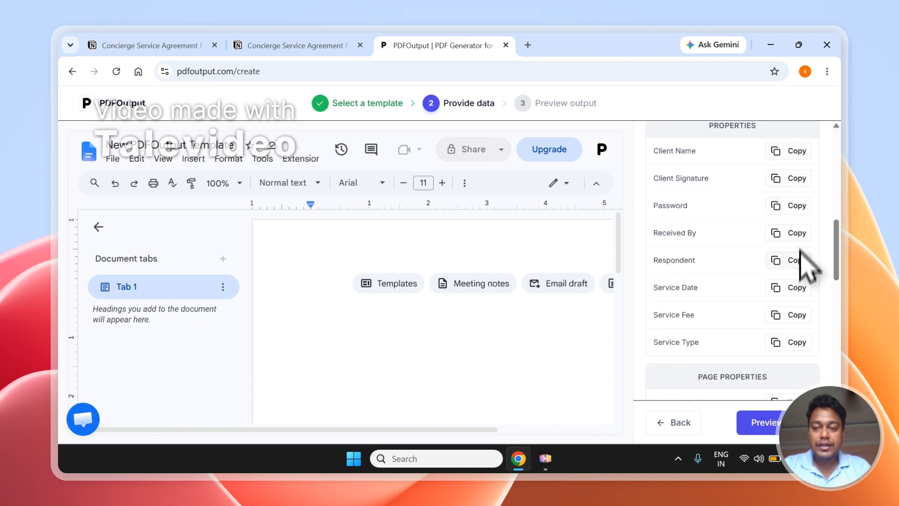
left_click(261, 43)
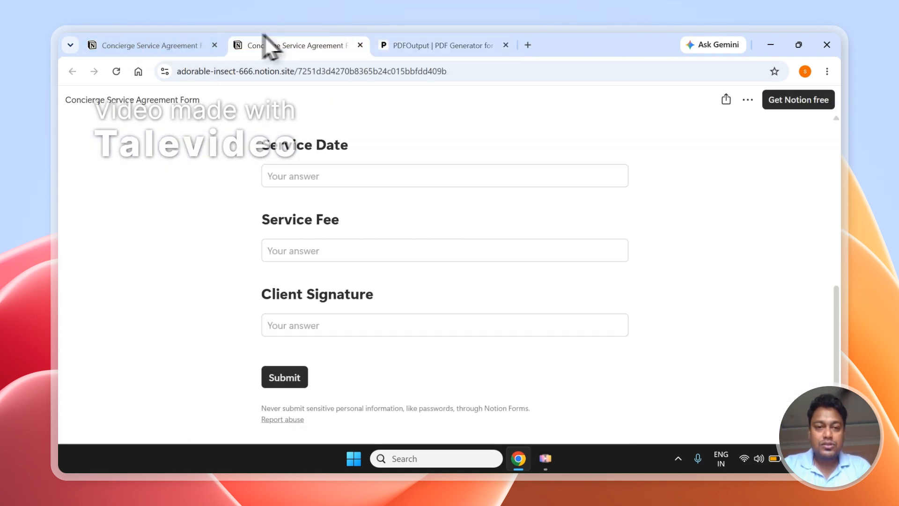
left_click(211, 45)
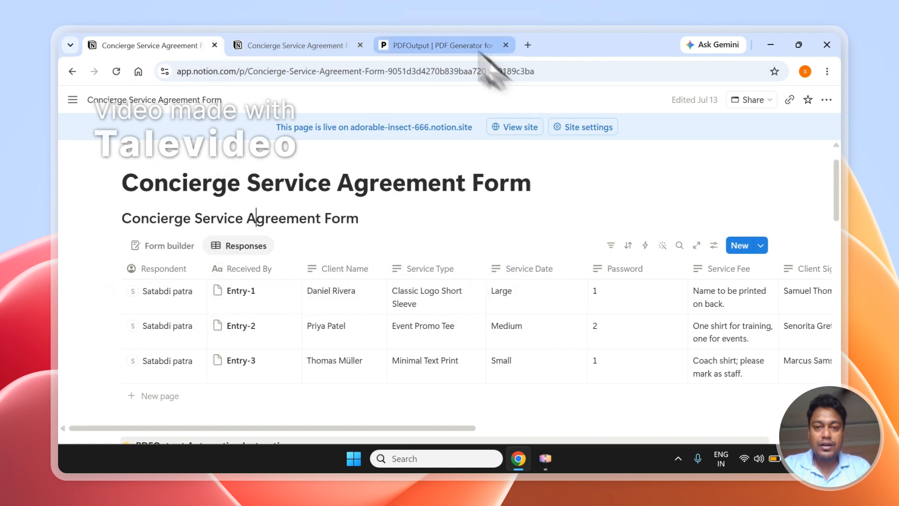
left_click(445, 46)
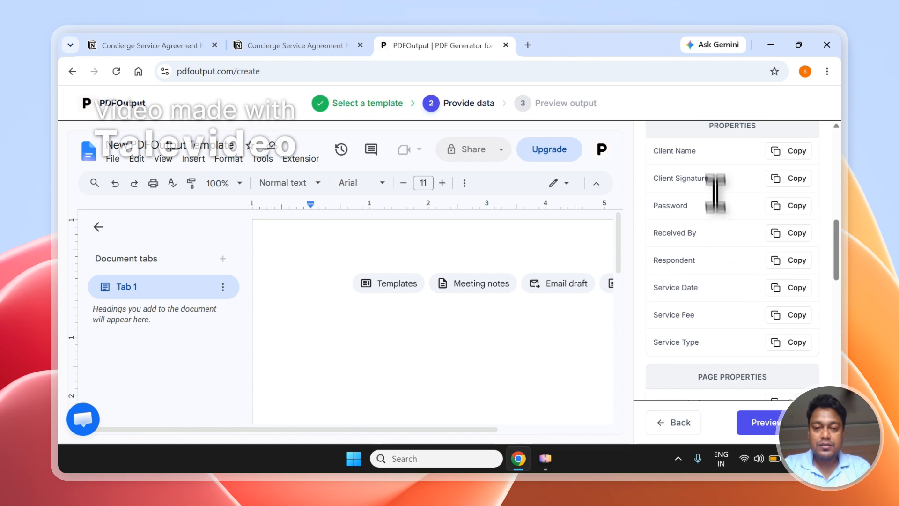
- Collapse the document tabs outline and add the line "Client Name - {{Client Name}}" to the blank template
left_click(98, 227)
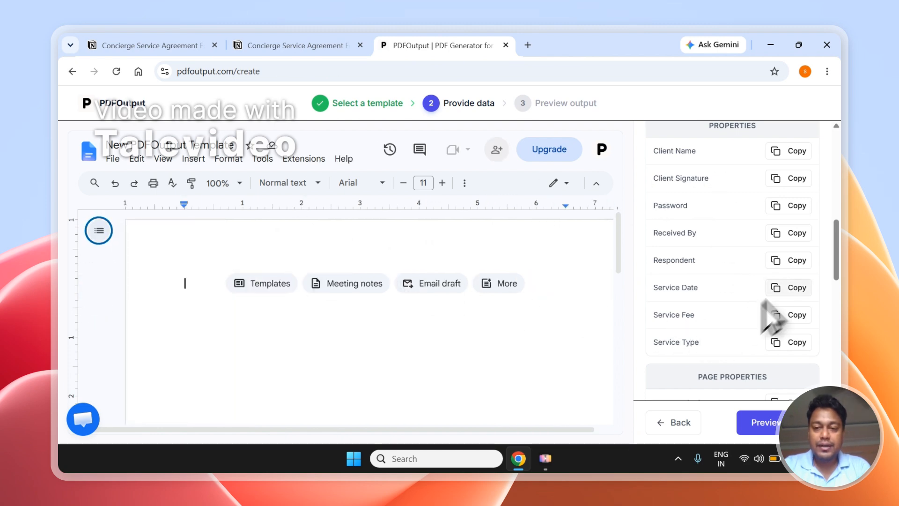
type("Client Name - {{Client Name")
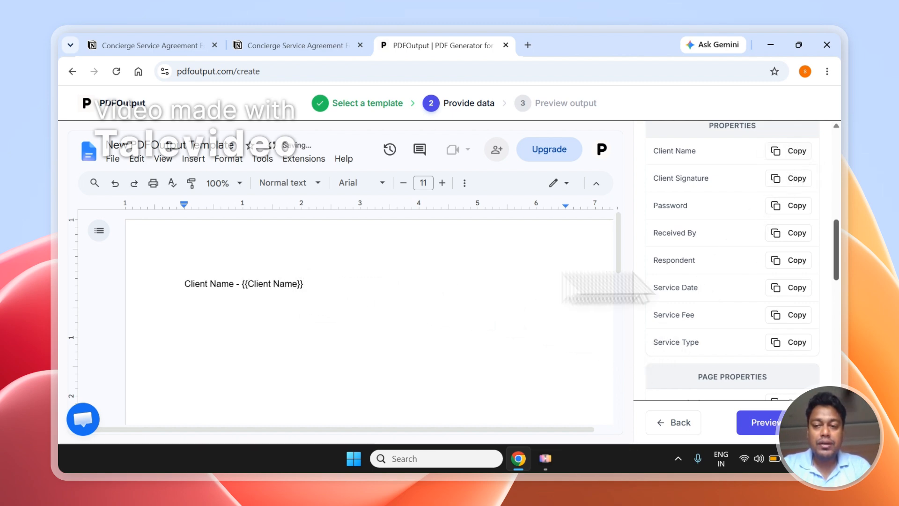
- Check the {{Property_Name}} placeholder format in the instructions and add the line "Respondent - {{Respondent}}" below the client name line
scroll(831, 216, "up", 10)
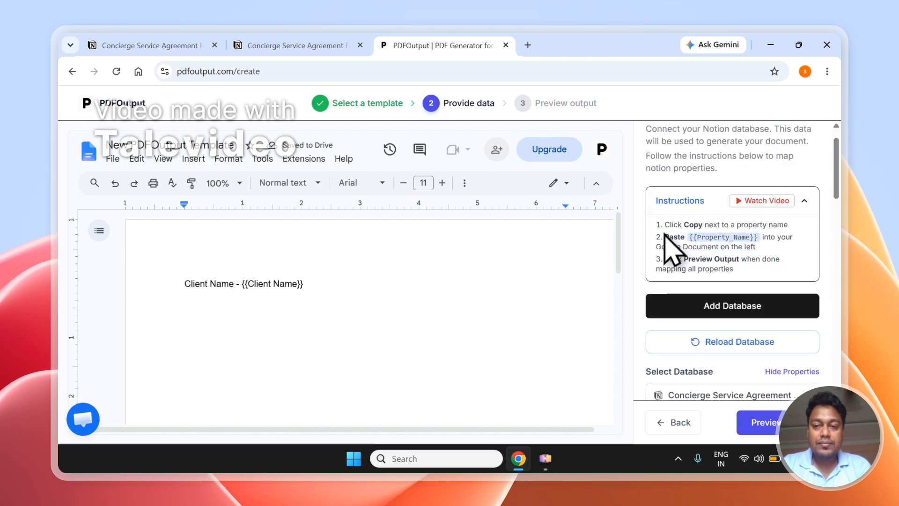
left_click_drag(706, 238, 758, 238)
left_click(289, 311)
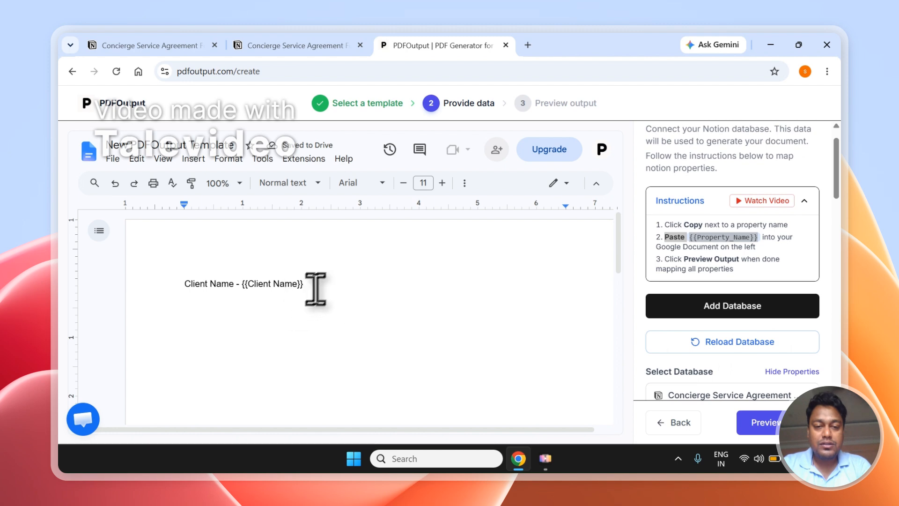
left_click_drag(836, 180, 847, 250)
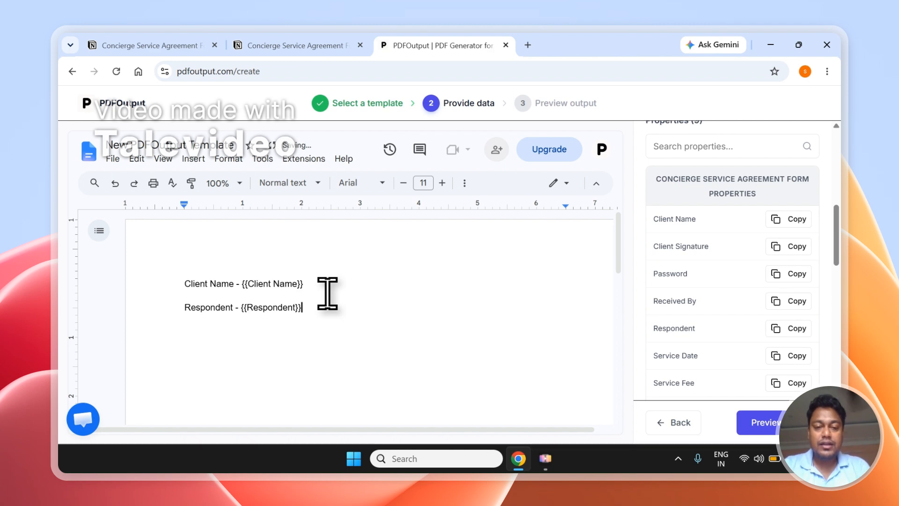
- Review the Client Name and Respondent placeholder lines in the template against the remaining database properties
double_click(284, 307)
left_click_drag(237, 310, 234, 308)
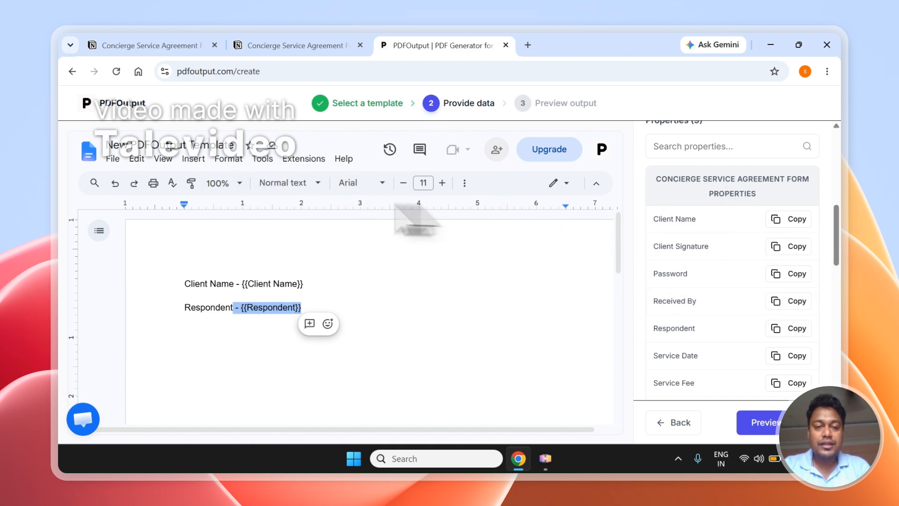
left_click(330, 302)
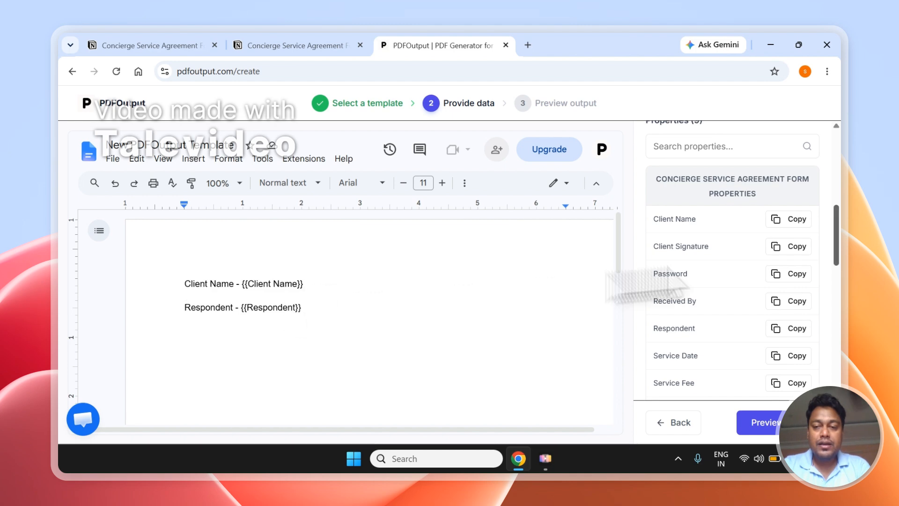
left_click(802, 318)
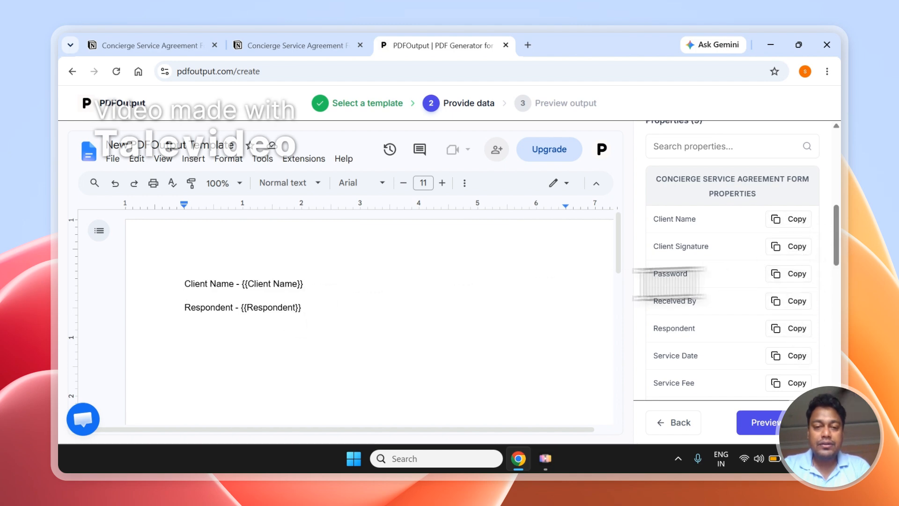
left_click_drag(241, 284, 236, 284)
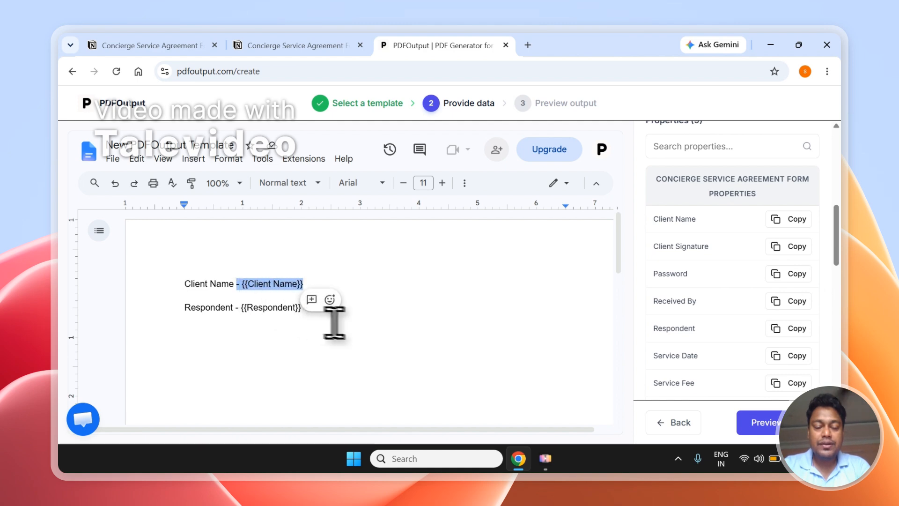
left_click_drag(336, 317, 251, 307)
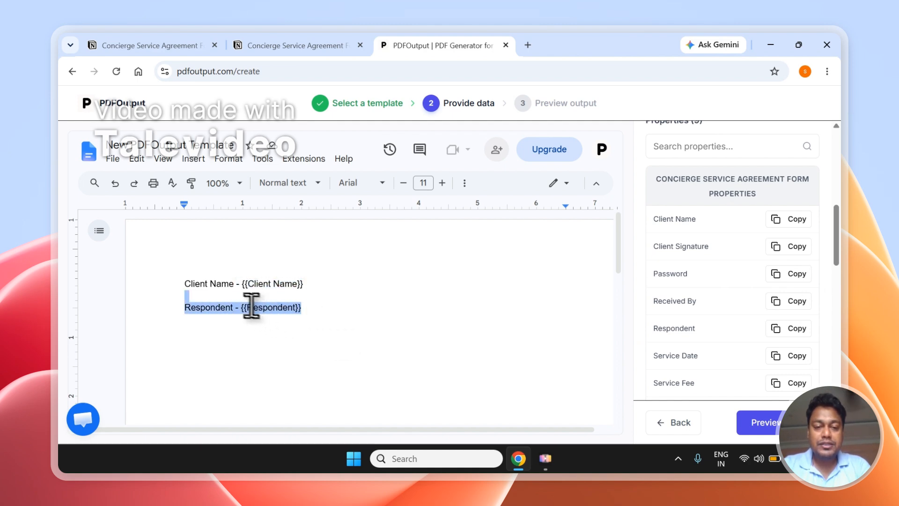
scroll(843, 257, "down", 3)
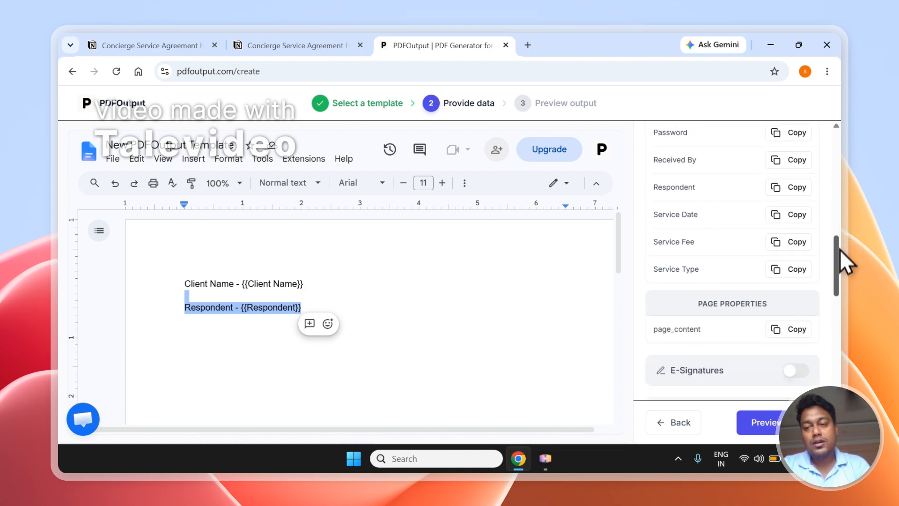
scroll(840, 264, "up", 1)
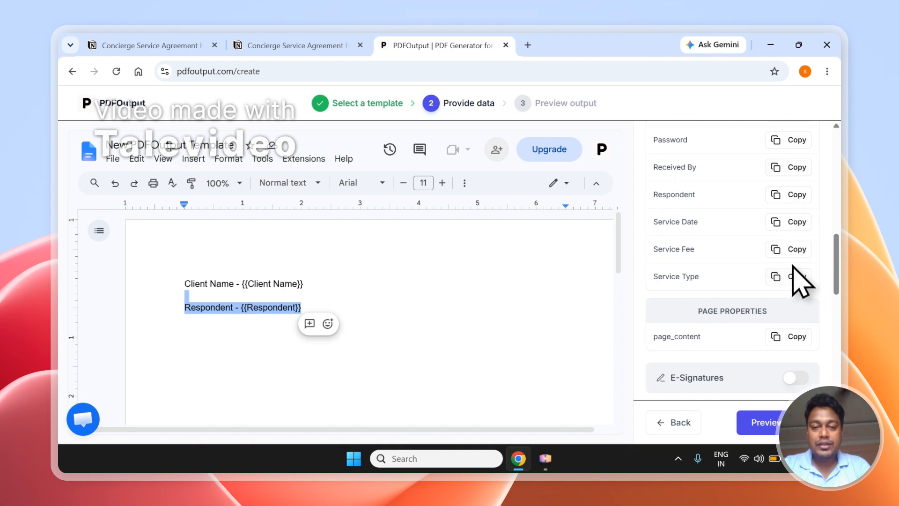
left_click(313, 290)
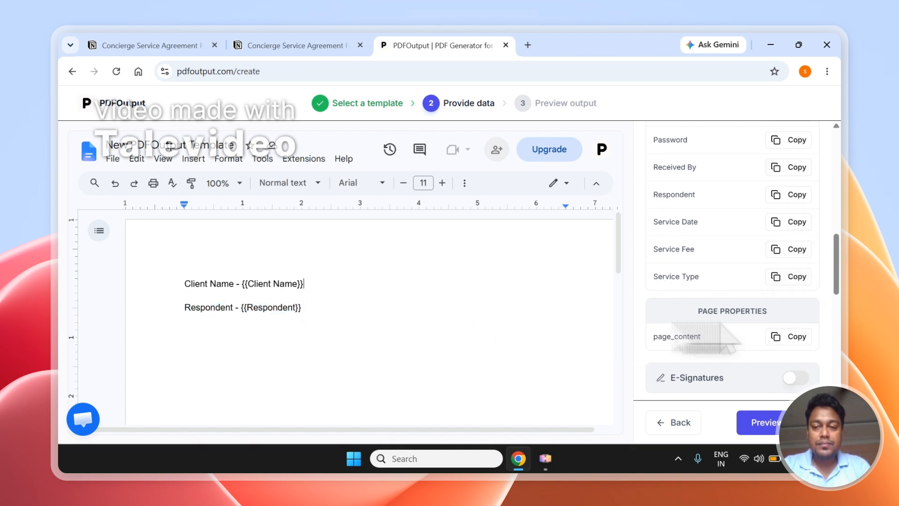
- Examine the additional settings for Drive folder, PDF file name and attachment fields, comparing them with the Notion response columns
scroll(842, 271, "down", 5)
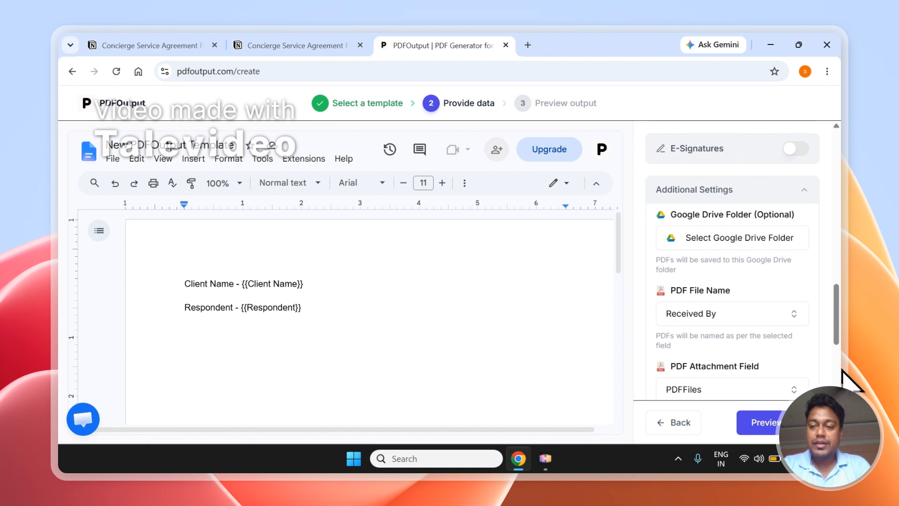
scroll(833, 341, "down", 2)
scroll(836, 375, "up", 1)
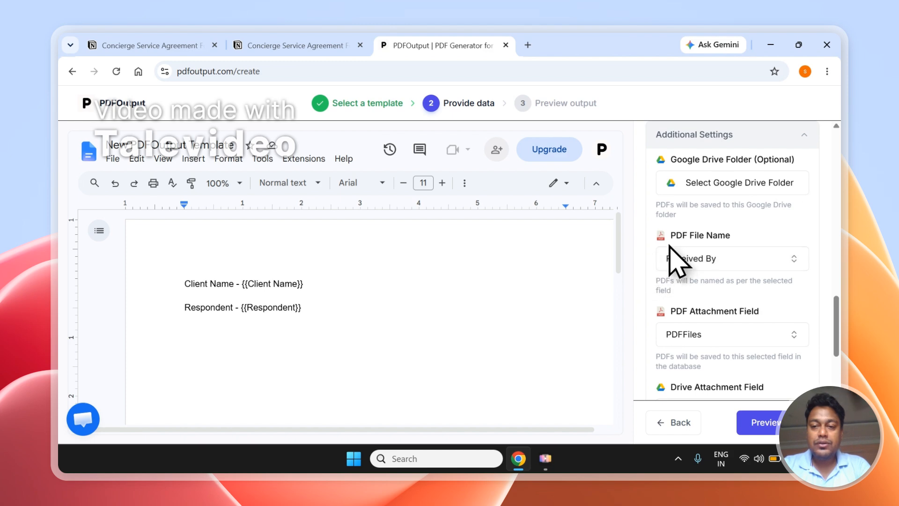
left_click(276, 44)
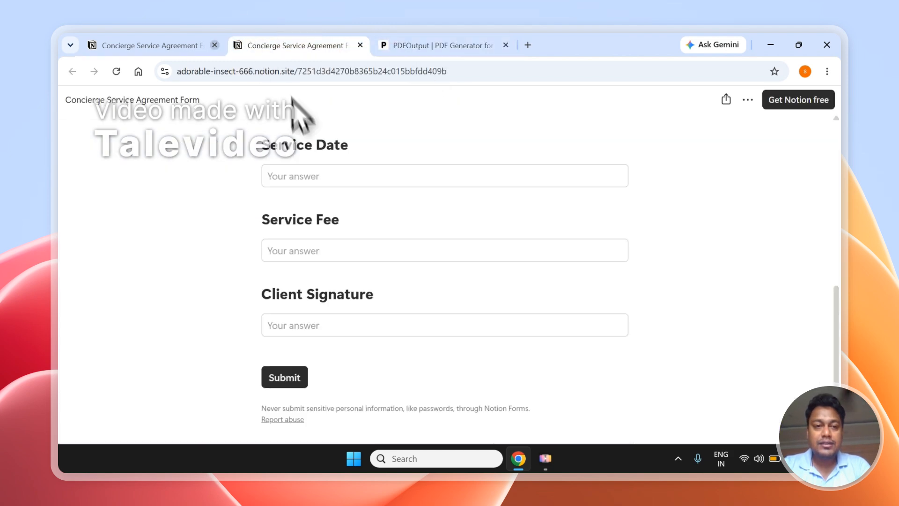
left_click(177, 45)
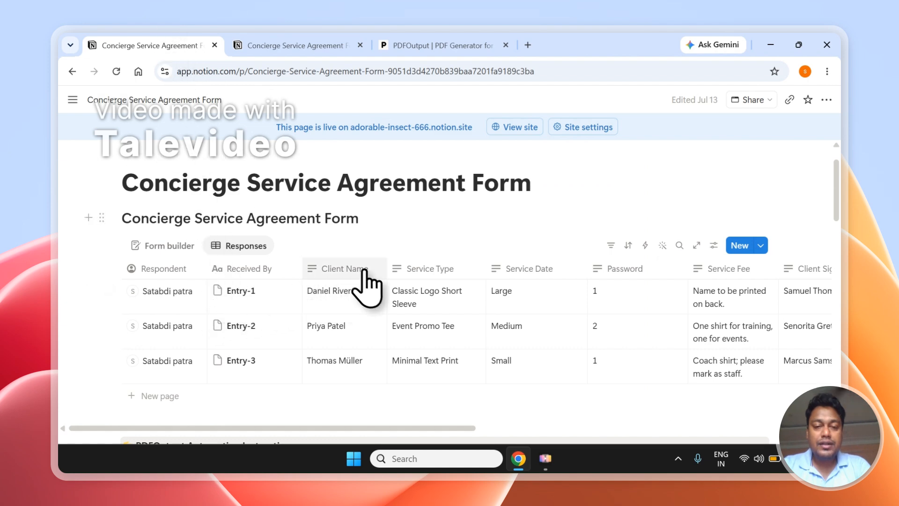
left_click(393, 44)
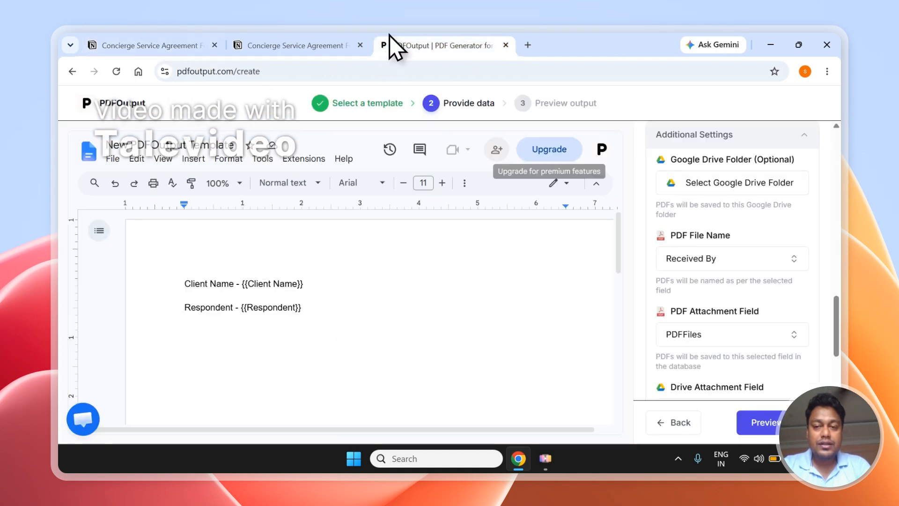
- Set the PDF file name to use the Client Name property
left_click(726, 262)
type("Client")
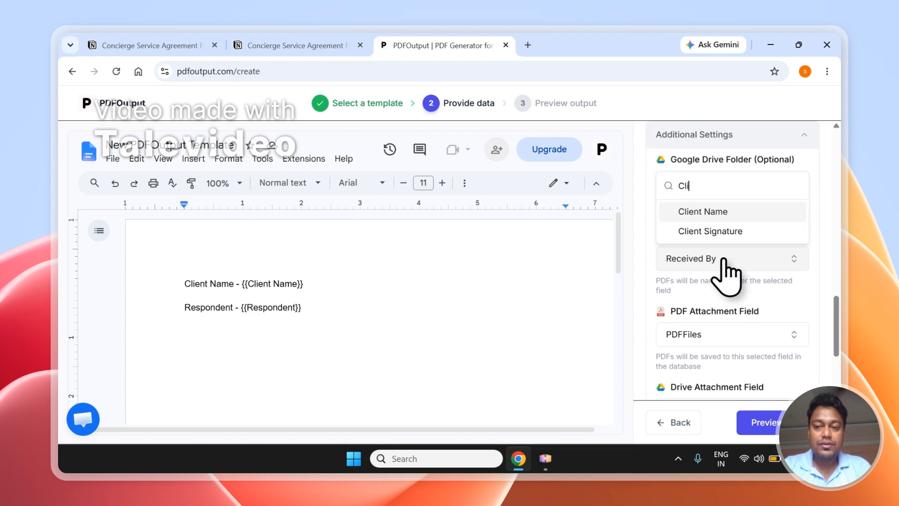
left_click(706, 212)
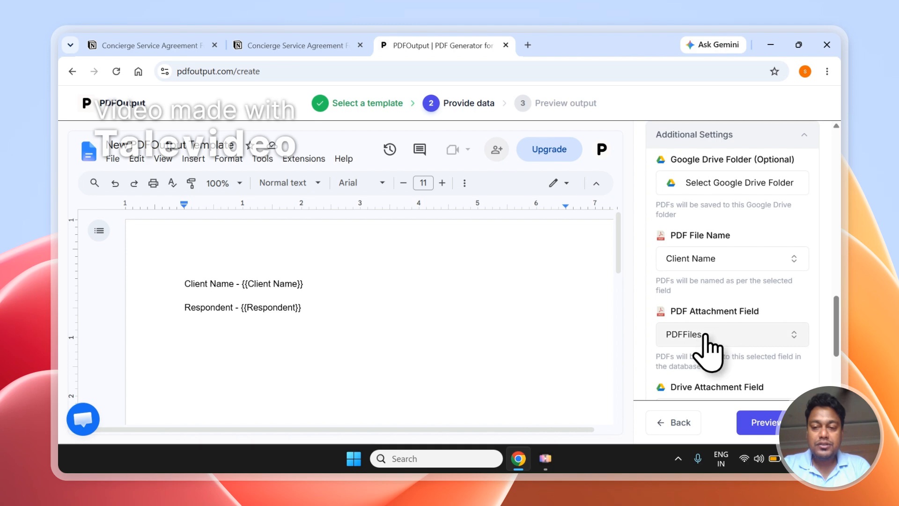
- Check the attachment field and overwrite settings and generate the preview output
scroll(841, 358, "down", 3)
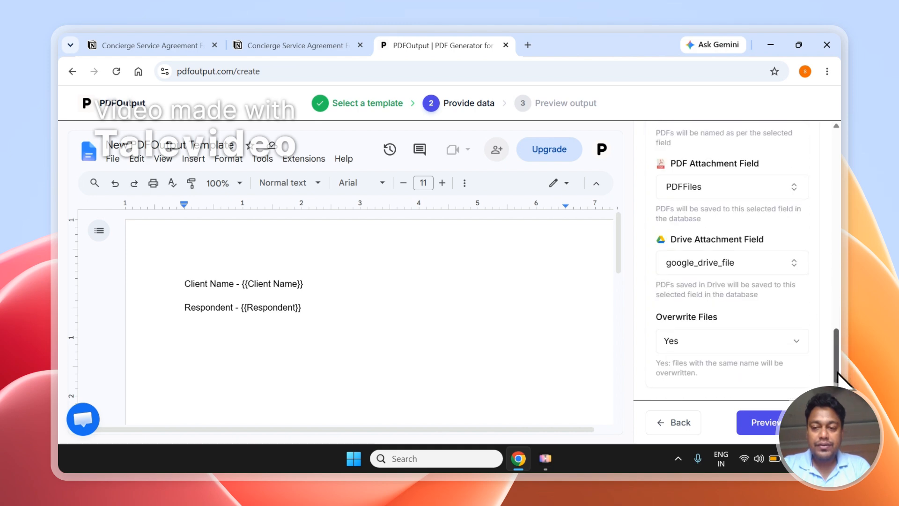
scroll(842, 327, "up", 15)
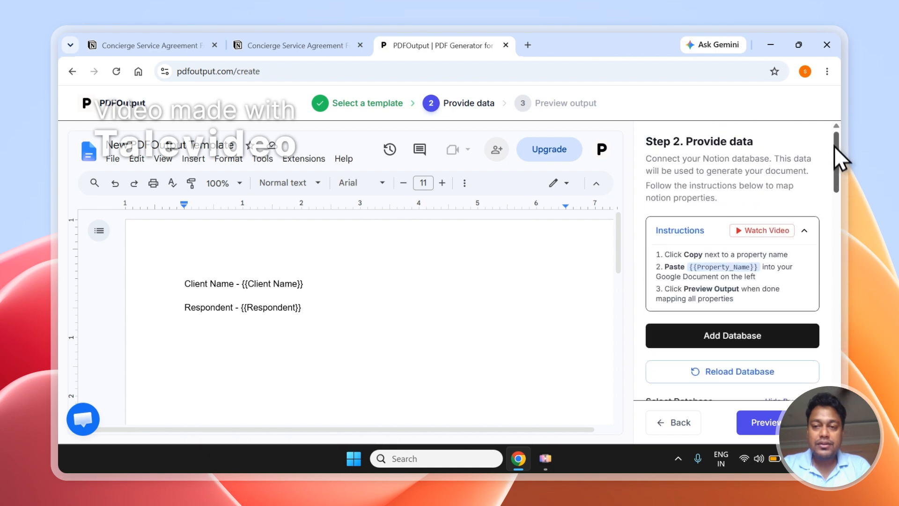
scroll(826, 136, "down", 3)
left_click_drag(826, 138, 832, 288)
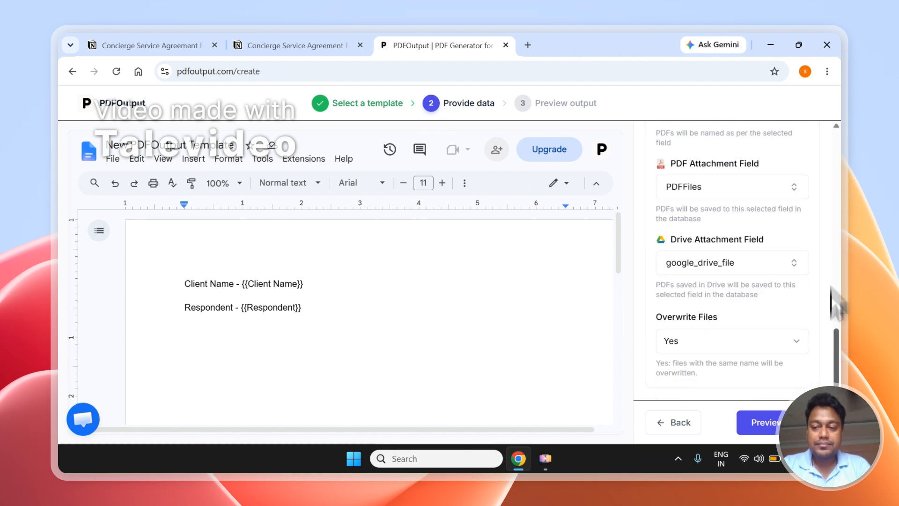
left_click(775, 428)
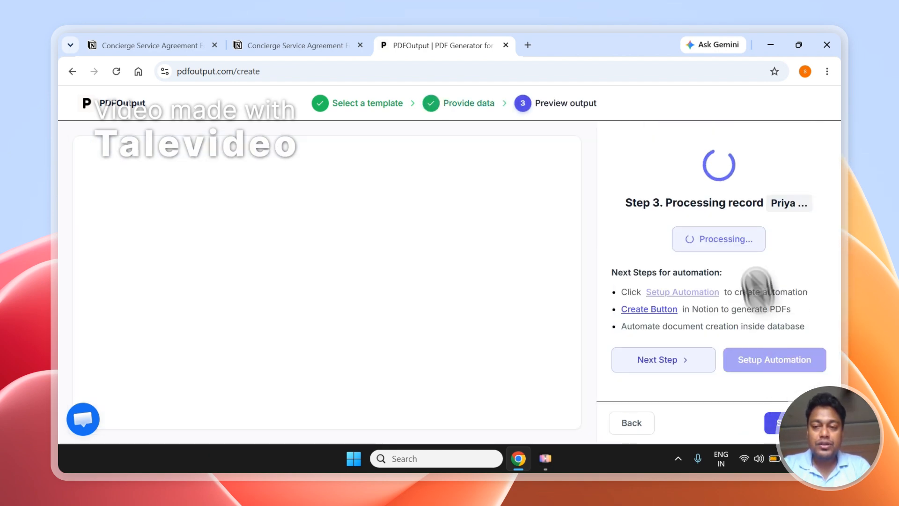
- Switch to the Notion responses table and check the second entry's GeneratePDF and PDFFiles columns
left_click(167, 44)
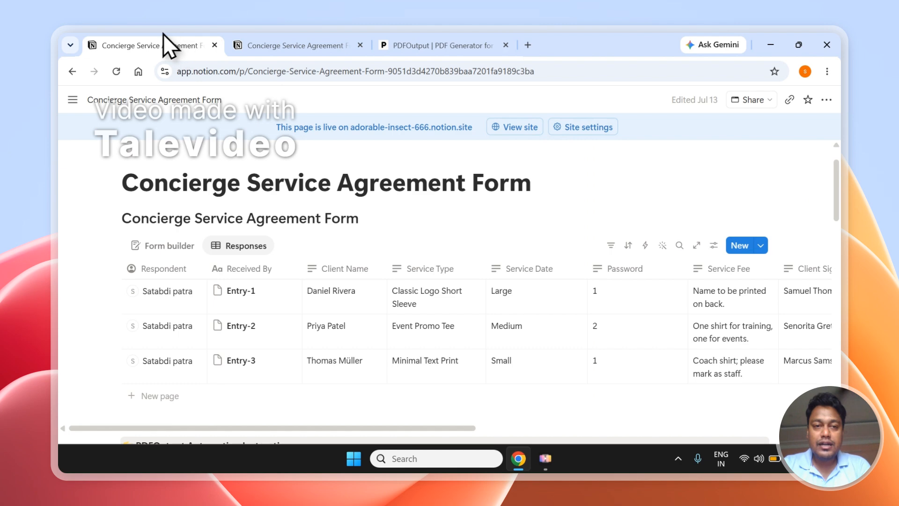
left_click(261, 45)
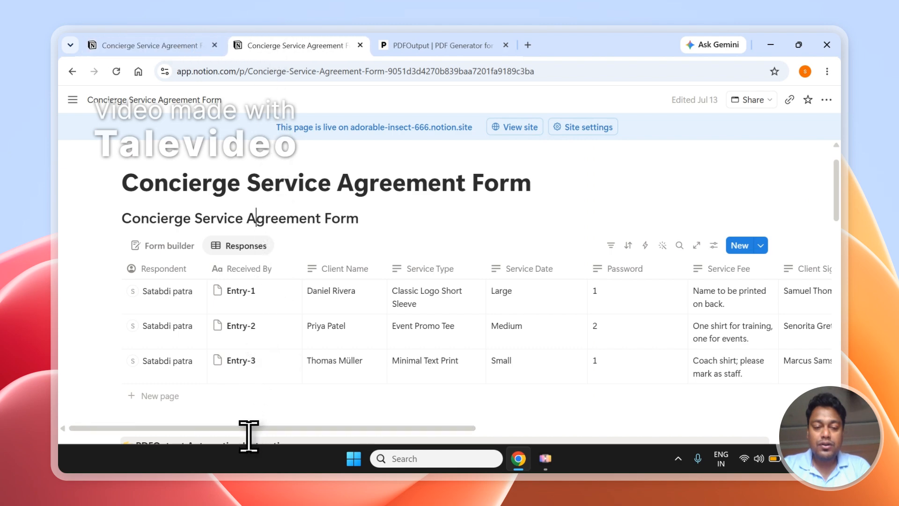
left_click_drag(248, 429, 527, 428)
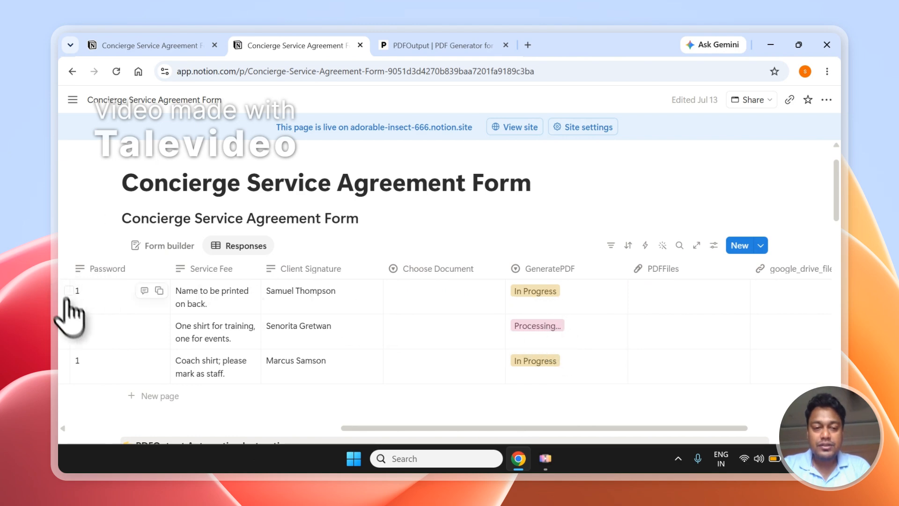
left_click(70, 326)
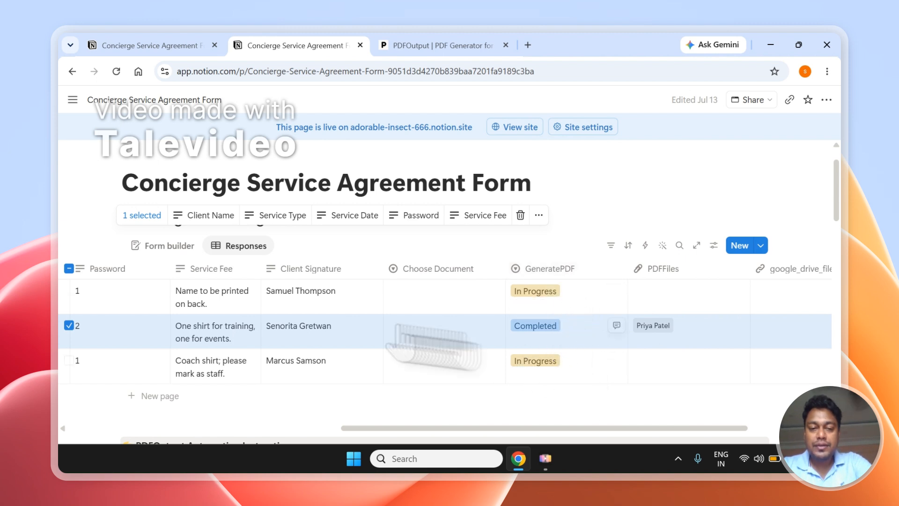
left_click(69, 322)
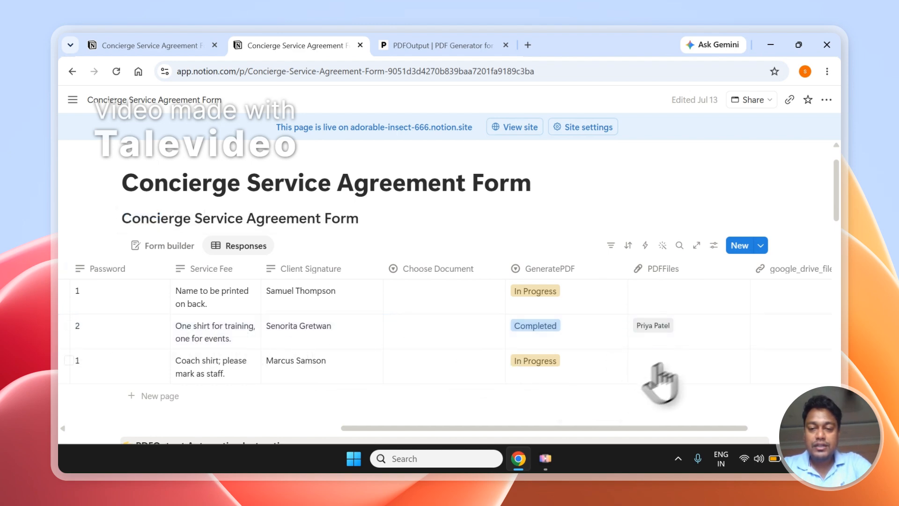
- Open the file attached to the second entry and compare its Client Name and Respondent lines with the PDFOutput preview
left_click(653, 325)
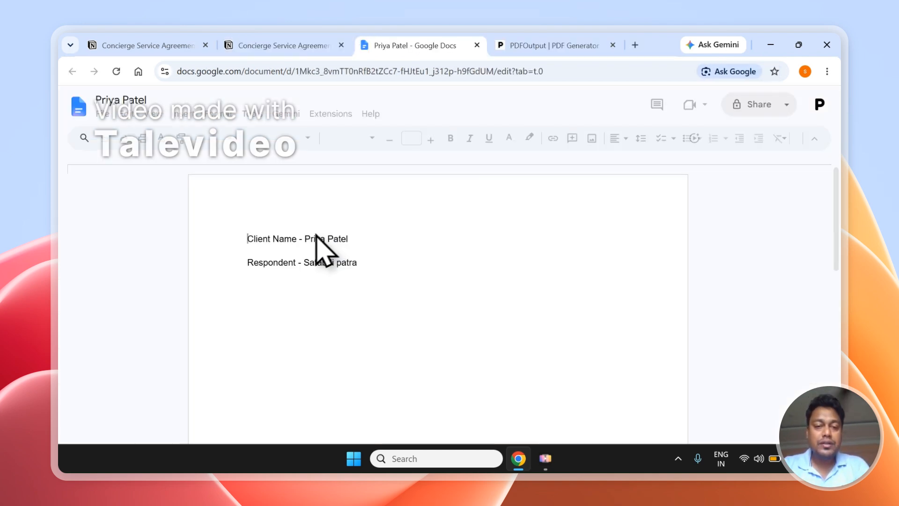
left_click(359, 262)
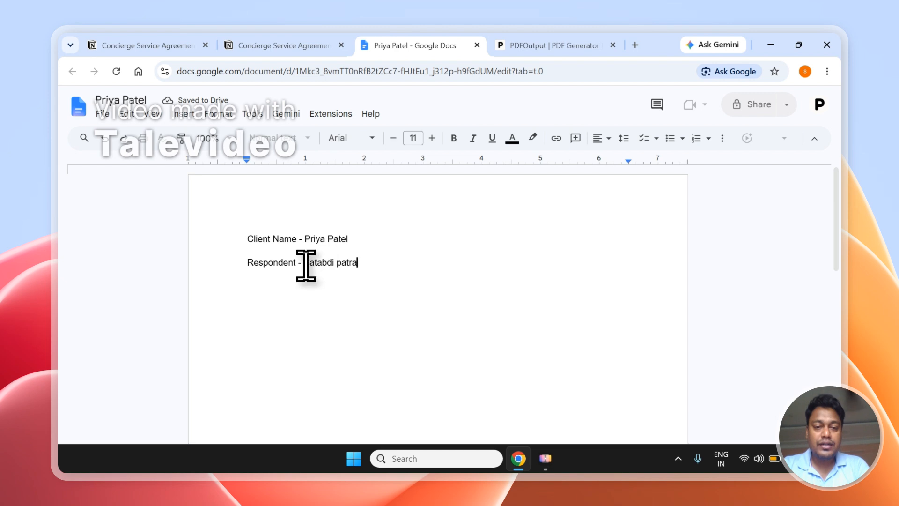
left_click_drag(306, 263, 349, 241)
left_click(312, 241)
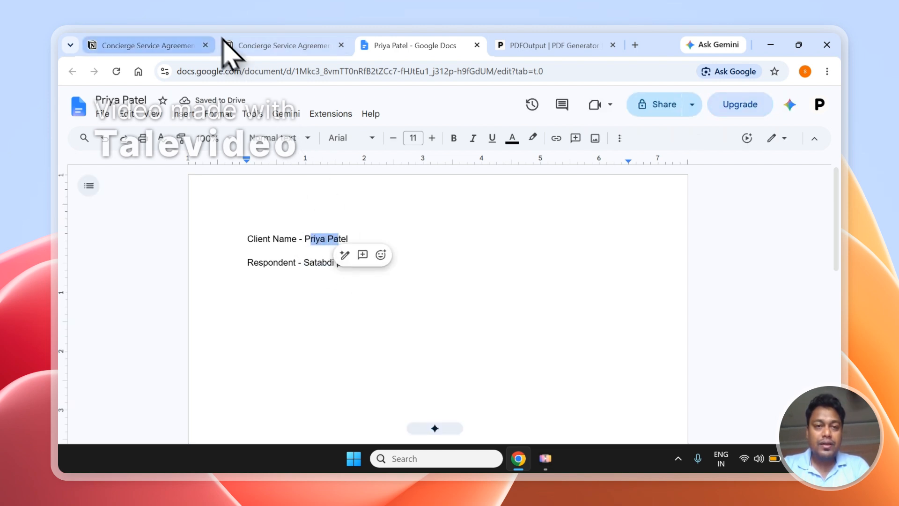
left_click(170, 43)
left_click(552, 46)
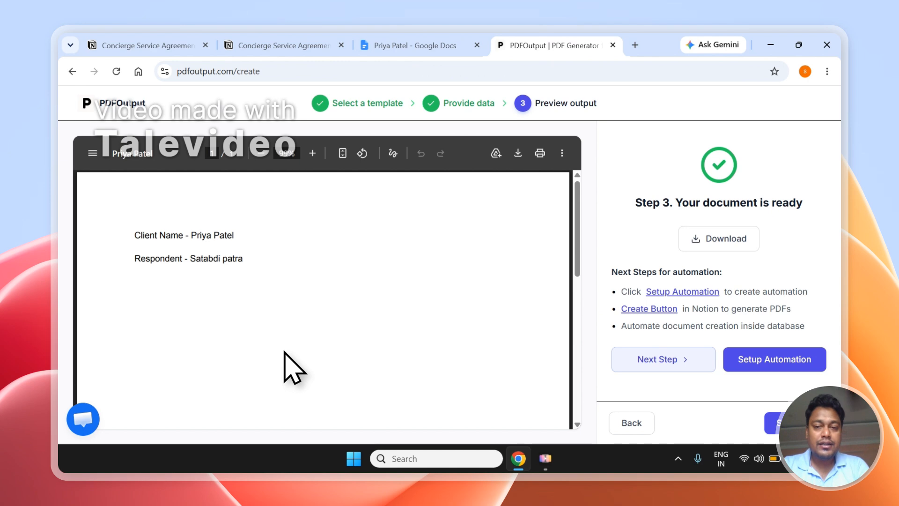
left_click(409, 45)
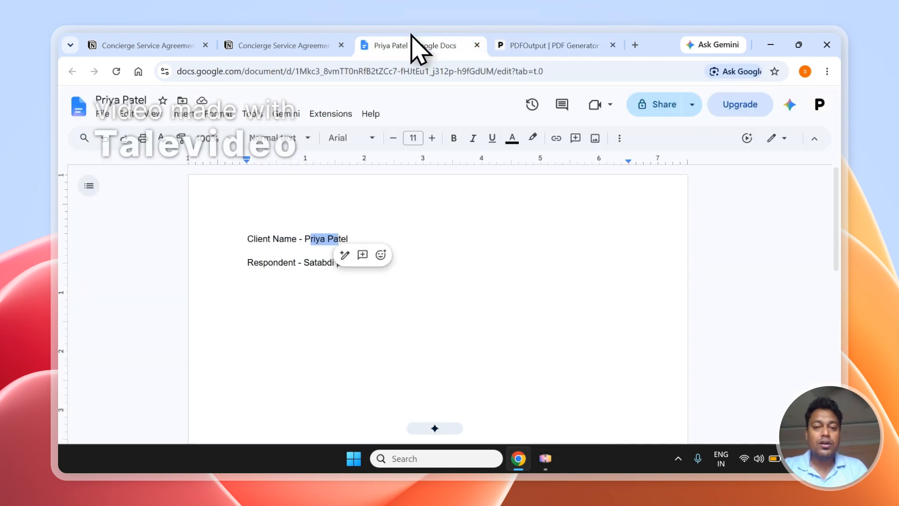
left_click(507, 44)
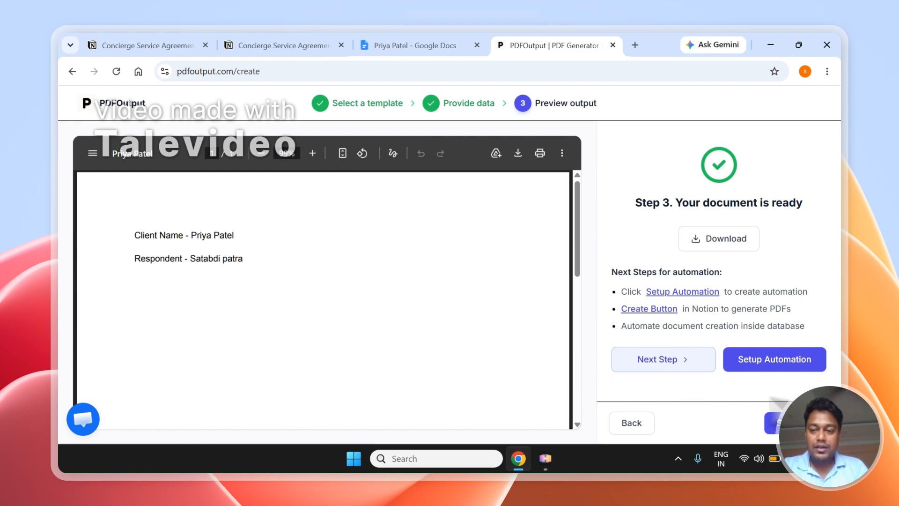
- Review the guide for generating PDFs with a Notion button, close it and return to the automations dashboard
left_click(797, 363)
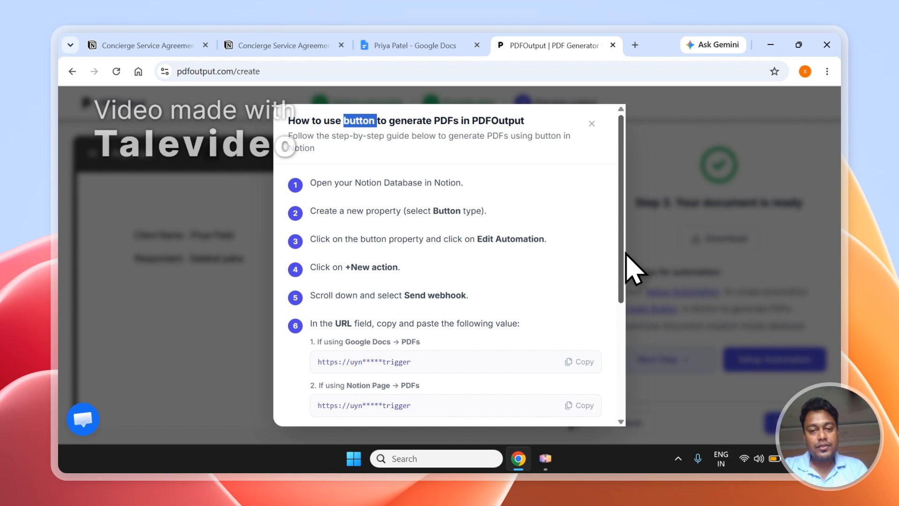
left_click_drag(625, 253, 623, 164)
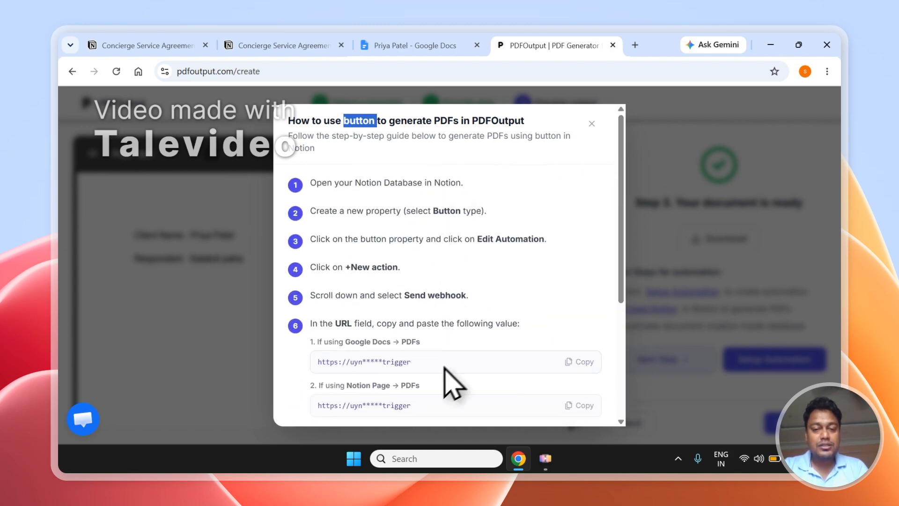
left_click_drag(623, 199, 598, 144)
left_click(592, 119)
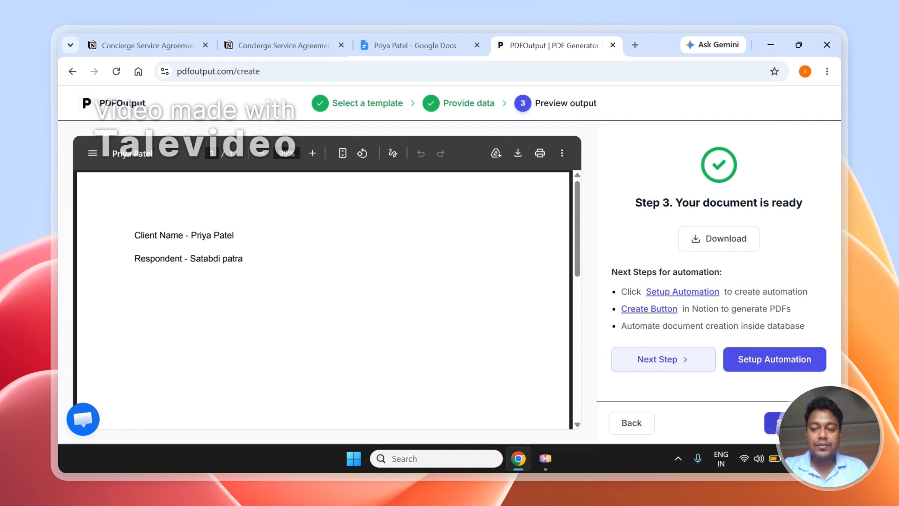
left_click(795, 423)
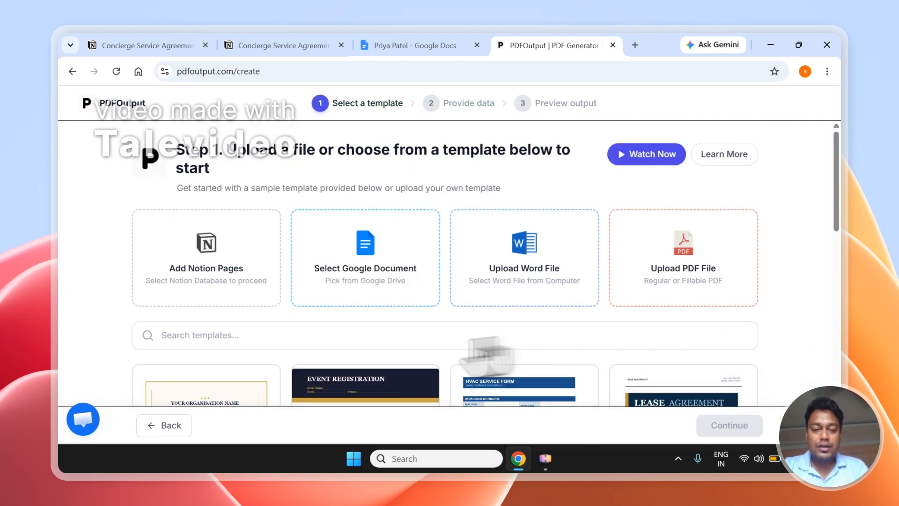
left_click(163, 426)
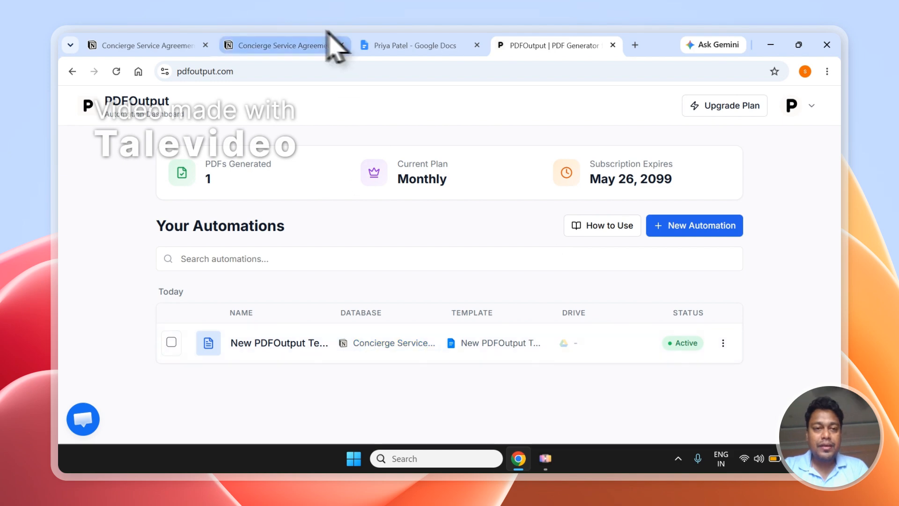
- Switch to the Notion responses table and set GeneratePDF to Ready to Generate for the first and third entries
left_click(176, 43)
left_click(236, 45)
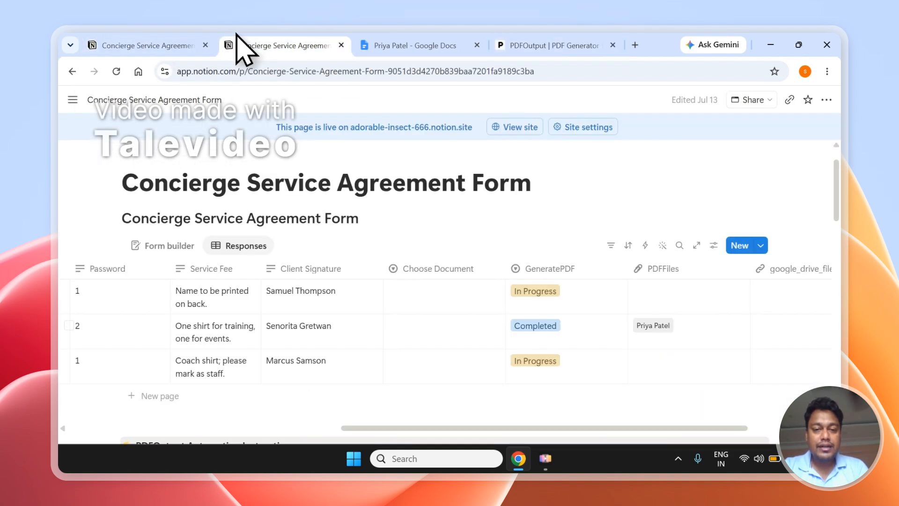
left_click(544, 304)
left_click(575, 166)
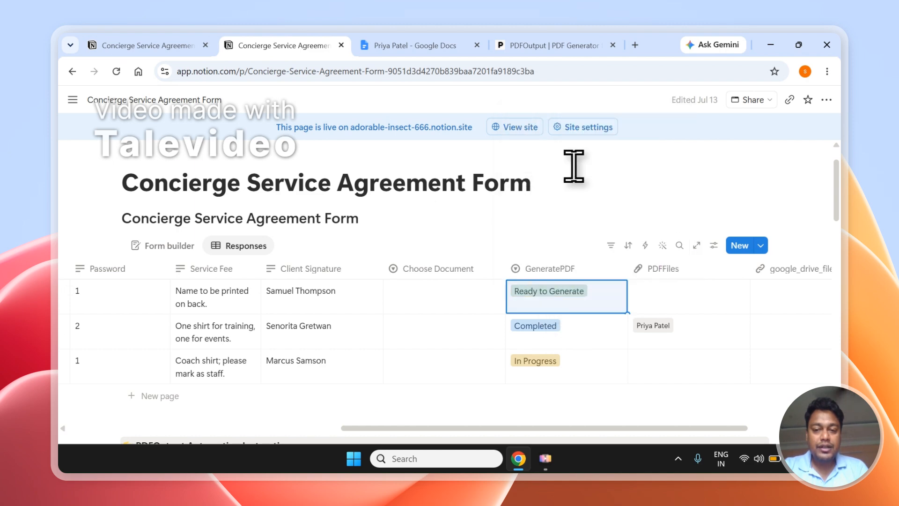
left_click(548, 363)
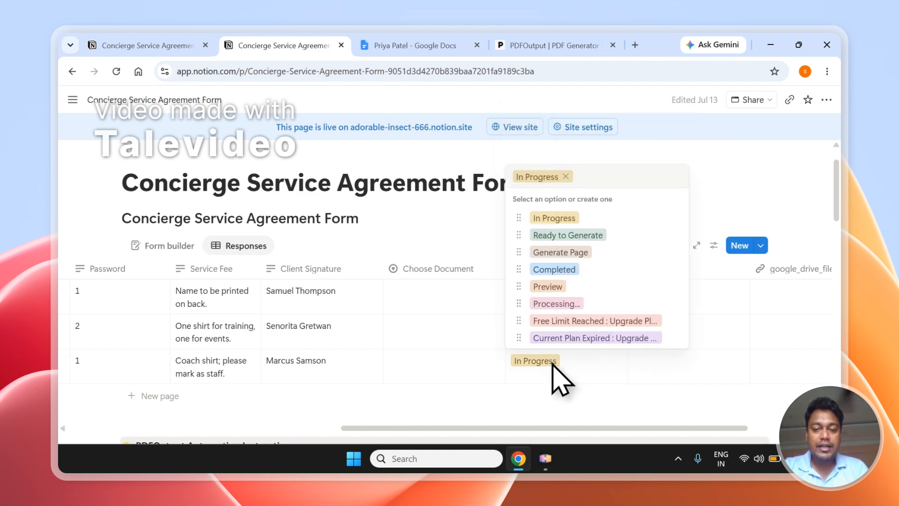
left_click(572, 235)
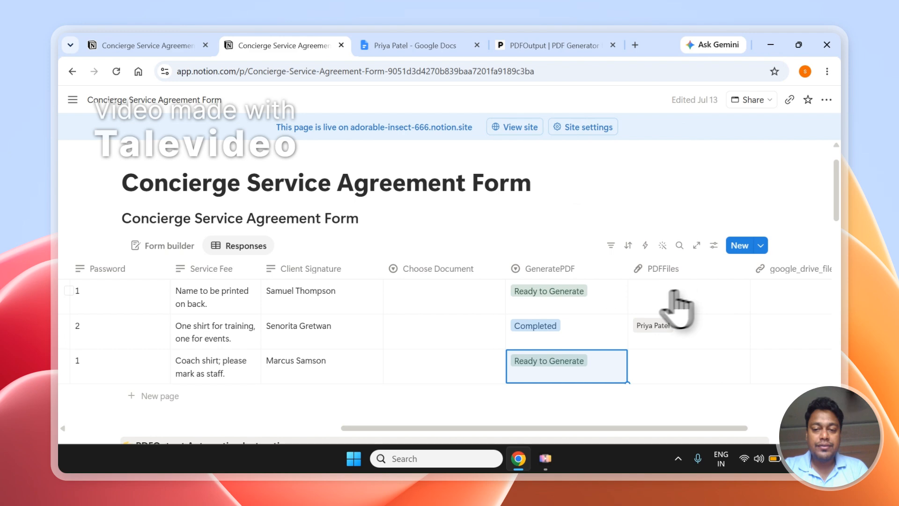
left_click(580, 308)
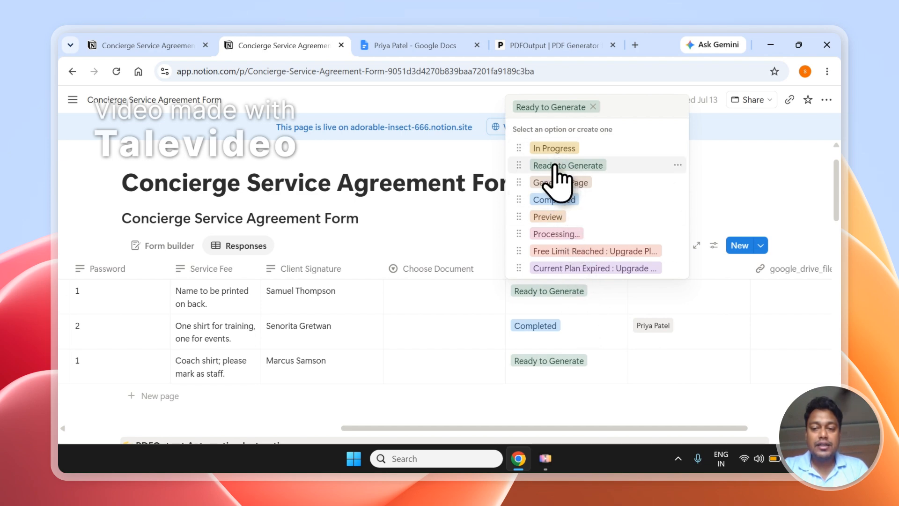
left_click(573, 375)
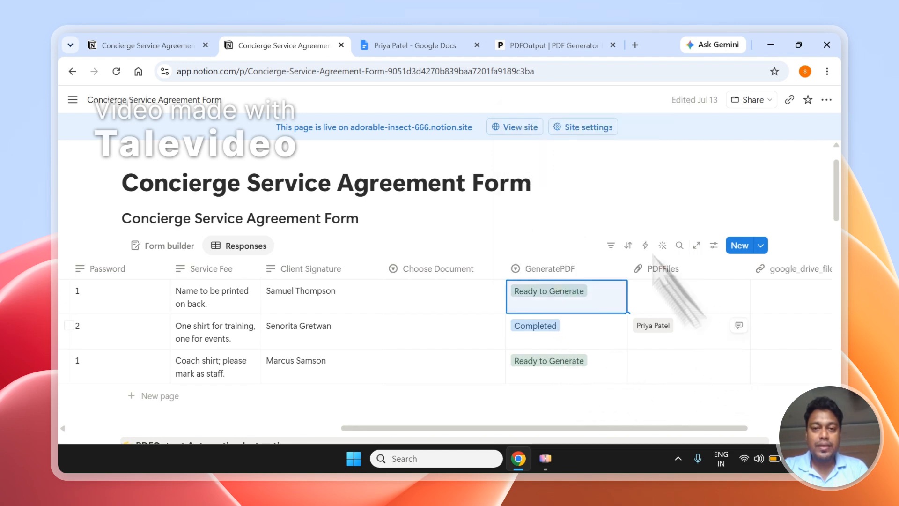
- Look at the end of the public form and narrow the GeneratePDF column in the responses table
left_click(186, 46)
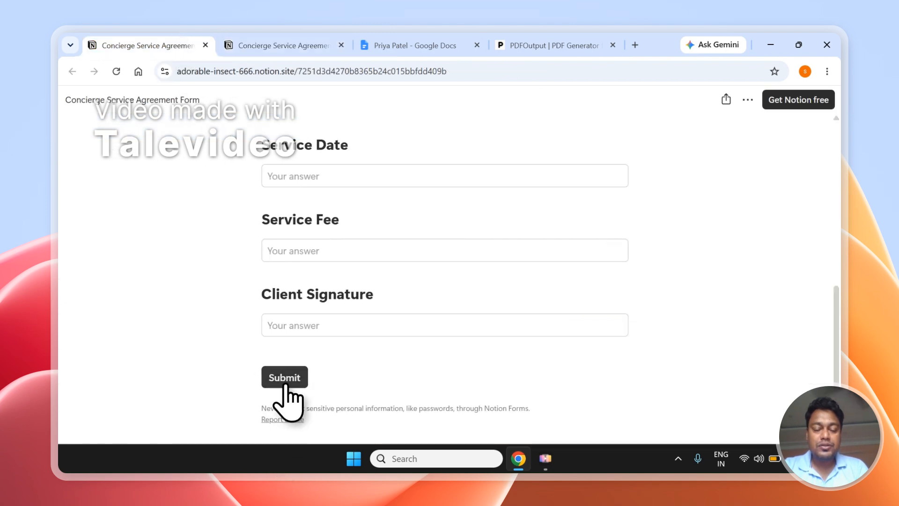
left_click(269, 45)
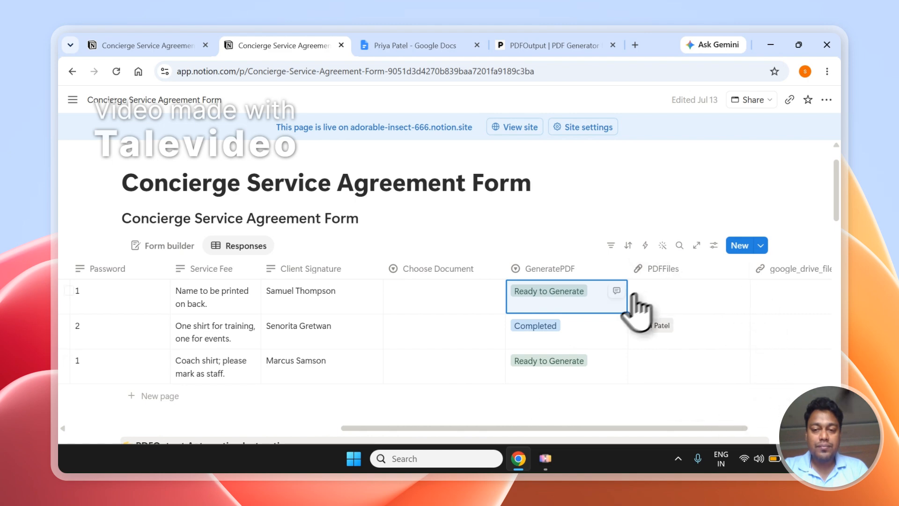
left_click_drag(627, 275, 598, 275)
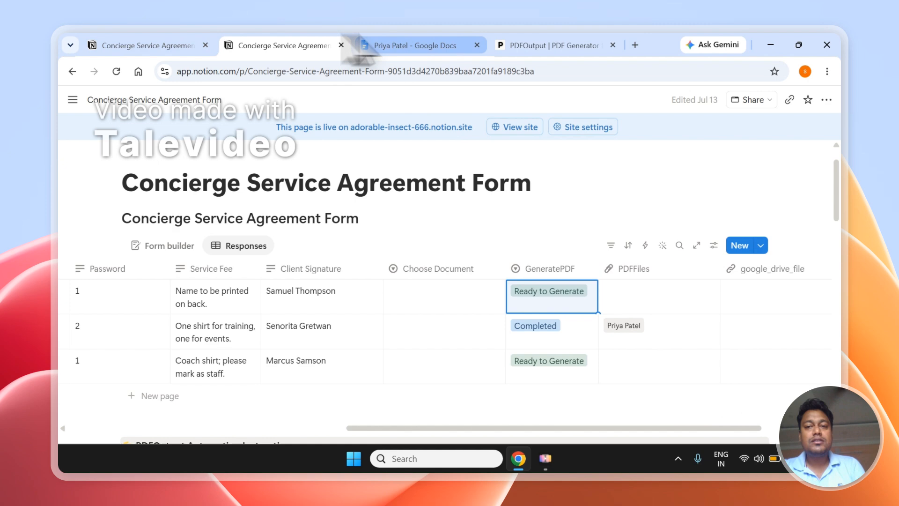
- Compare the PDFOutput dashboard with the Notion responses and open the New PDFOutput Template automation for editing
left_click(536, 42)
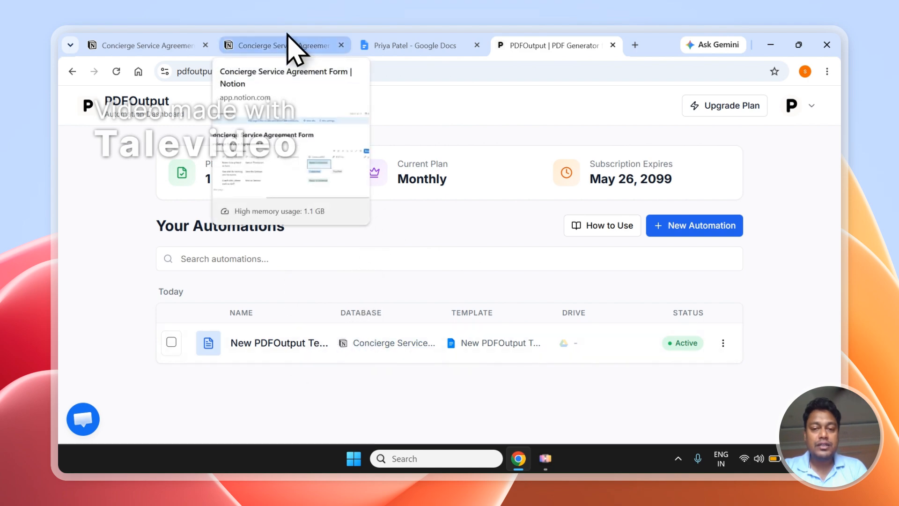
left_click(178, 37)
left_click(265, 40)
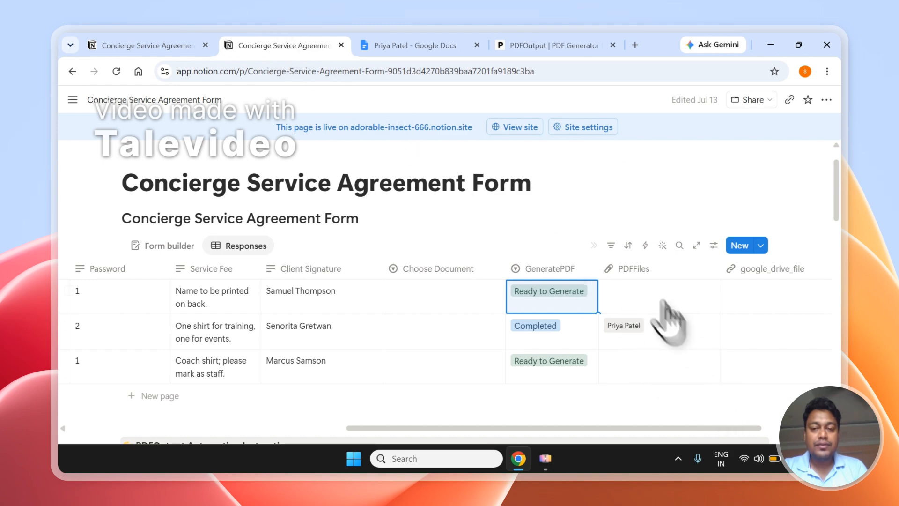
left_click(493, 44)
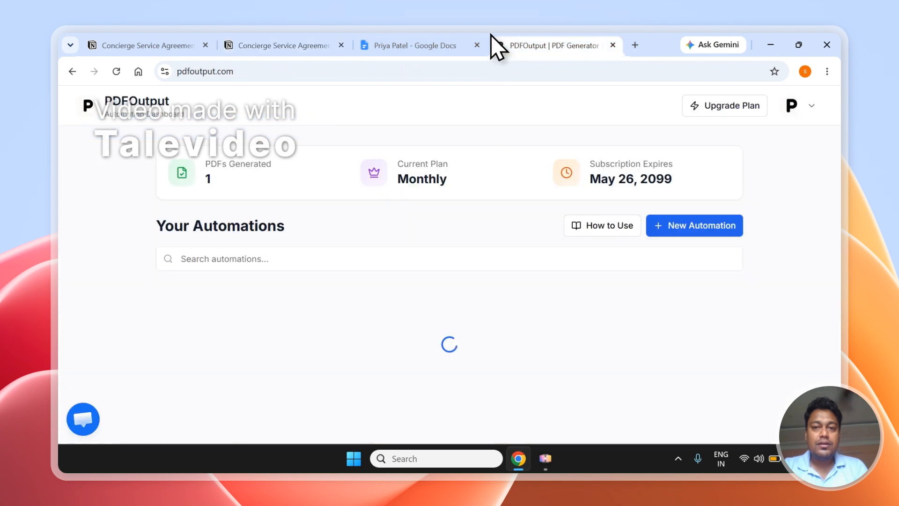
left_click(294, 344)
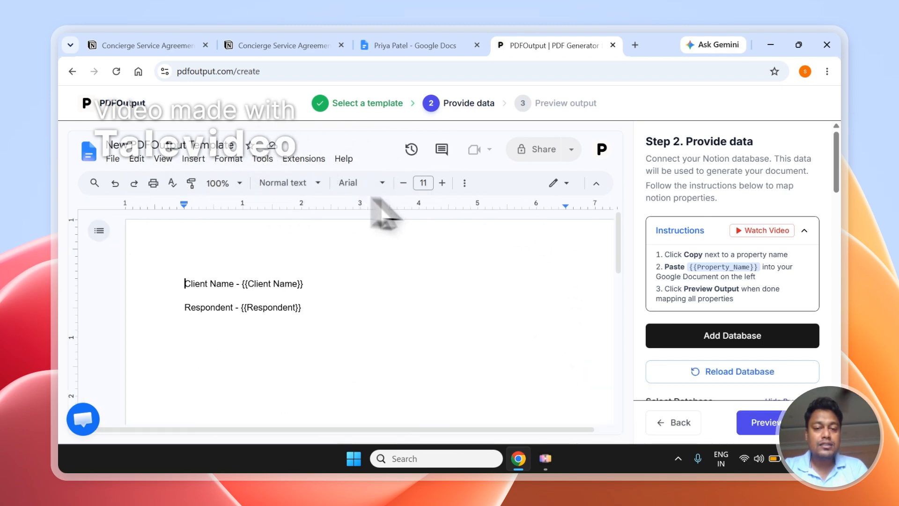
- Check the template's extra formatting options, examine the first entry's generated PDF from the Notion responses and return to the table
left_click(464, 183)
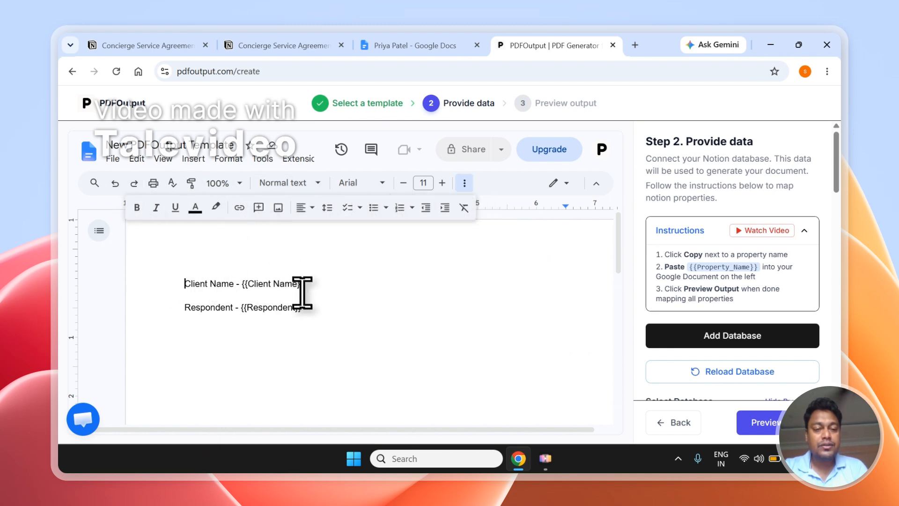
left_click(243, 35)
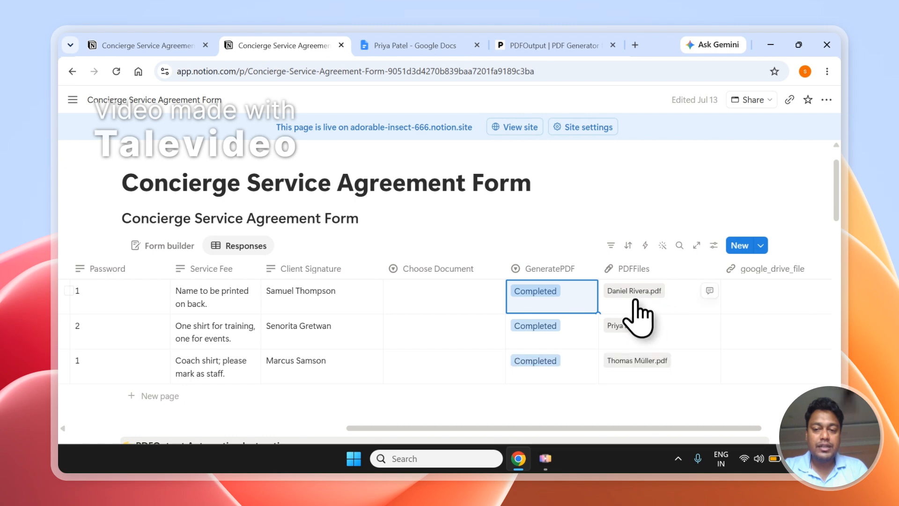
left_click(637, 293)
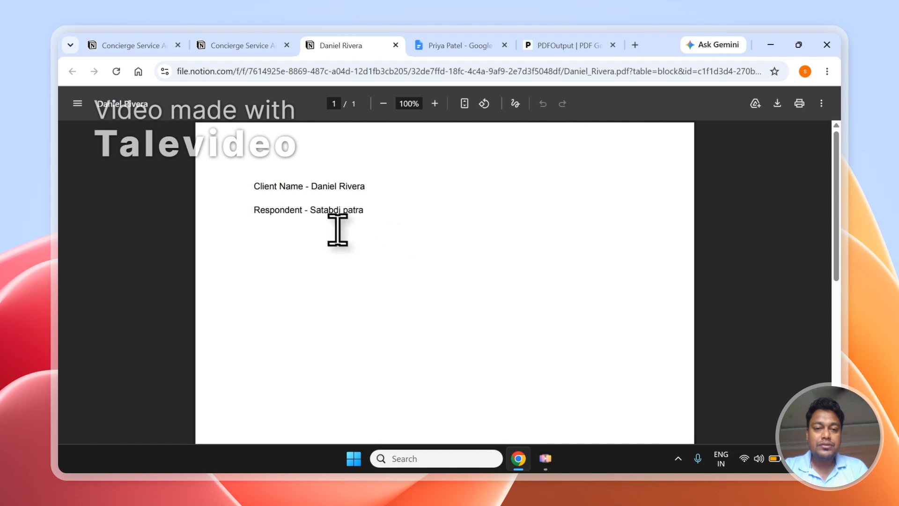
left_click_drag(345, 210, 256, 189)
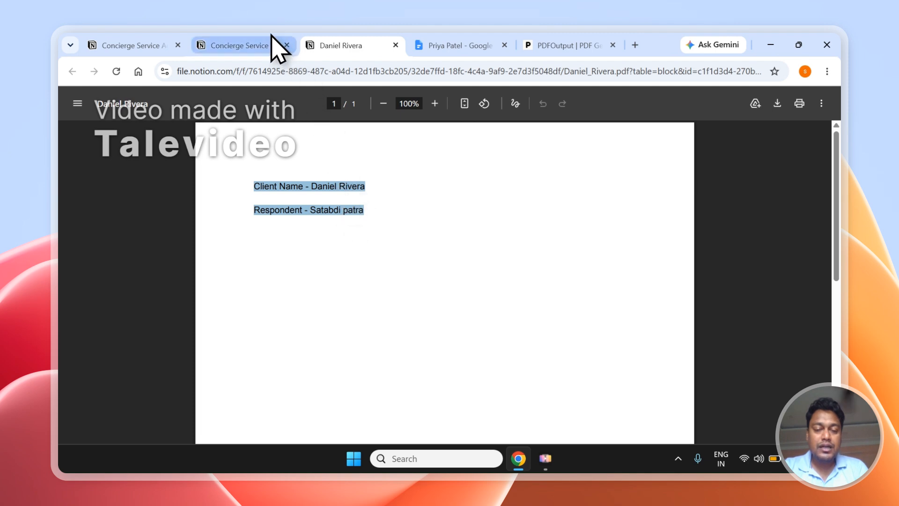
left_click(253, 46)
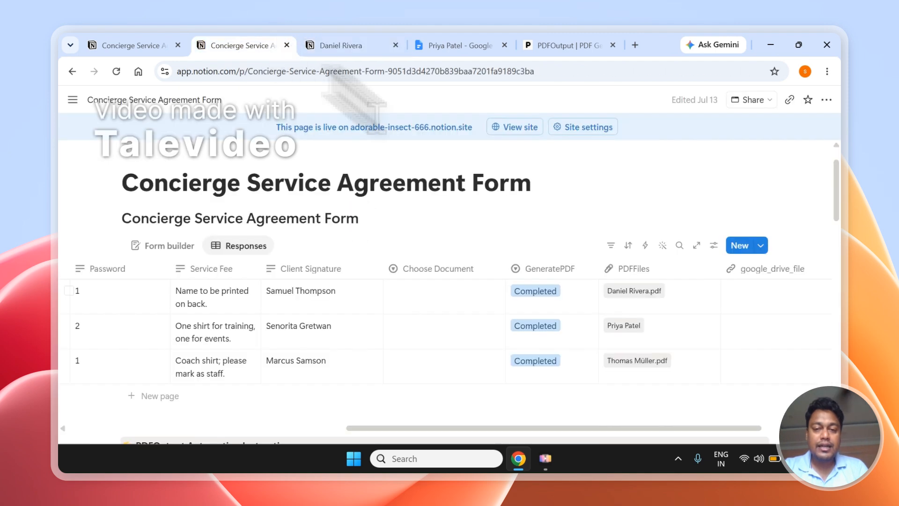
- Open the third entry's generated PDF, compare its client and respondent lines with the first entry's PDF, and return to the Notion responses
left_click(634, 361)
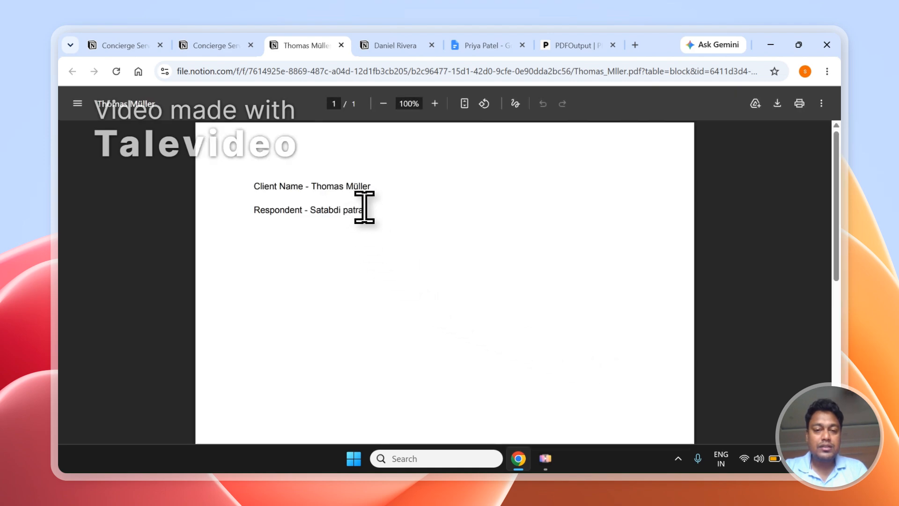
left_click_drag(365, 207, 320, 197)
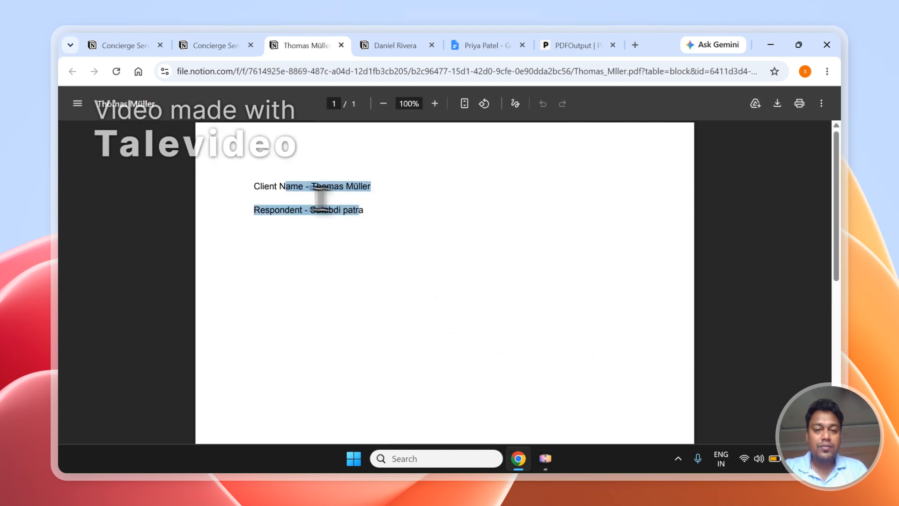
left_click_drag(257, 189, 253, 187)
left_click(388, 44)
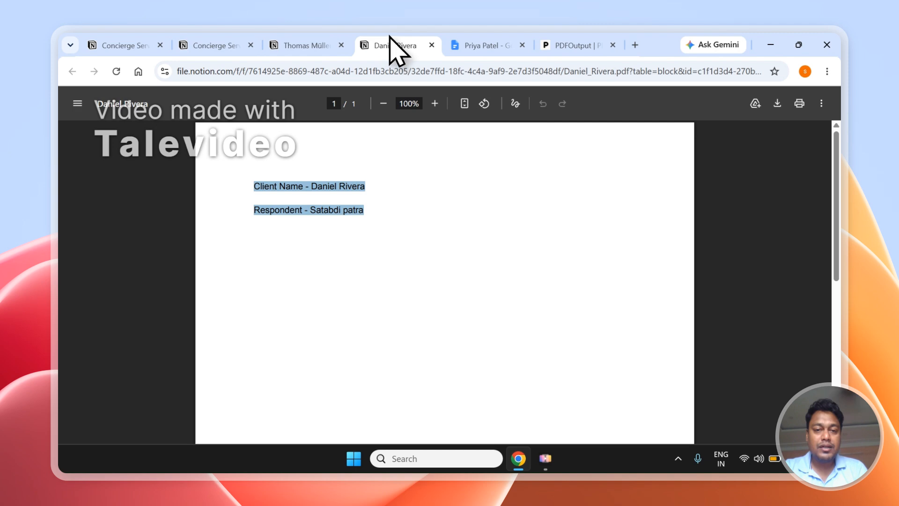
left_click(340, 43)
left_click(367, 42)
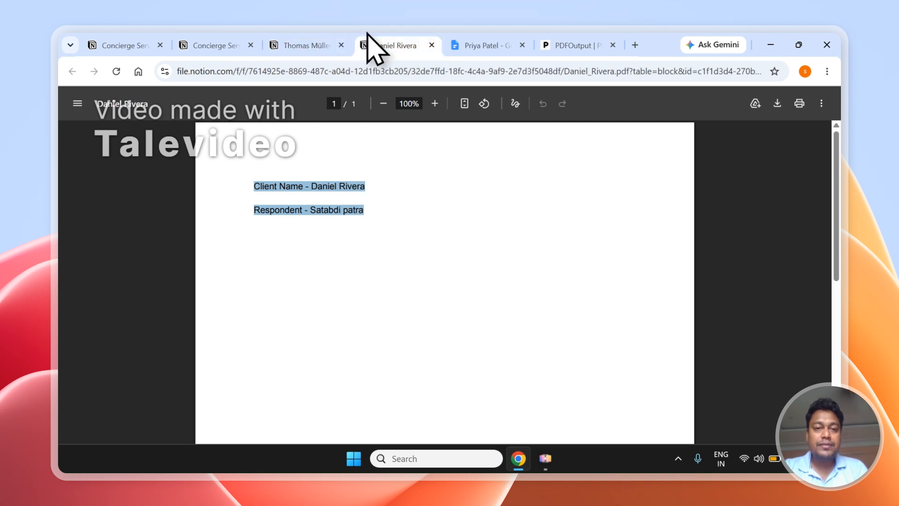
left_click(326, 42)
left_click(218, 45)
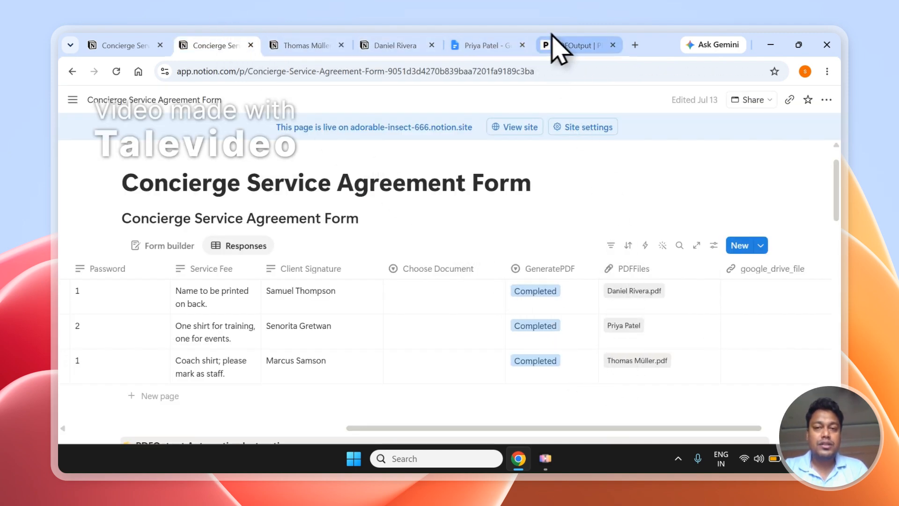
- Switch to PDFOutput, leave the template editor for the automations dashboard and log out of the account
left_click(560, 46)
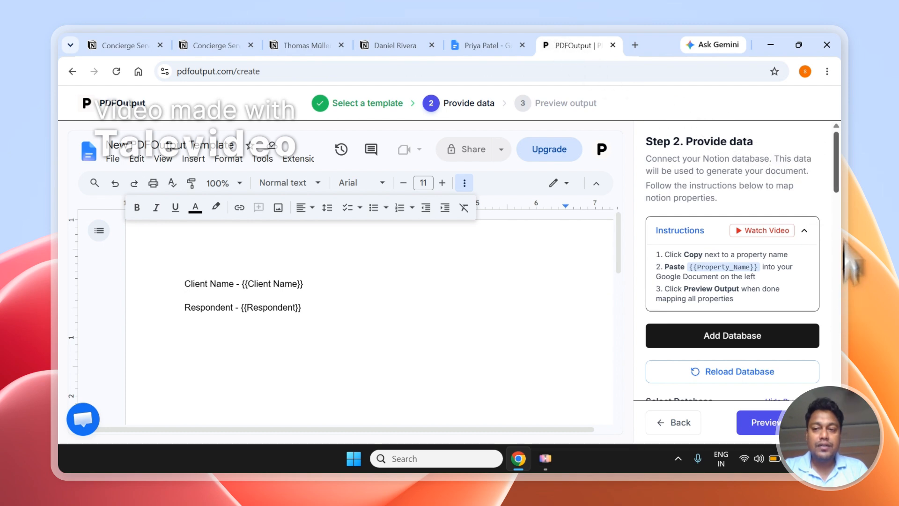
left_click_drag(839, 144, 837, 289)
left_click(681, 427)
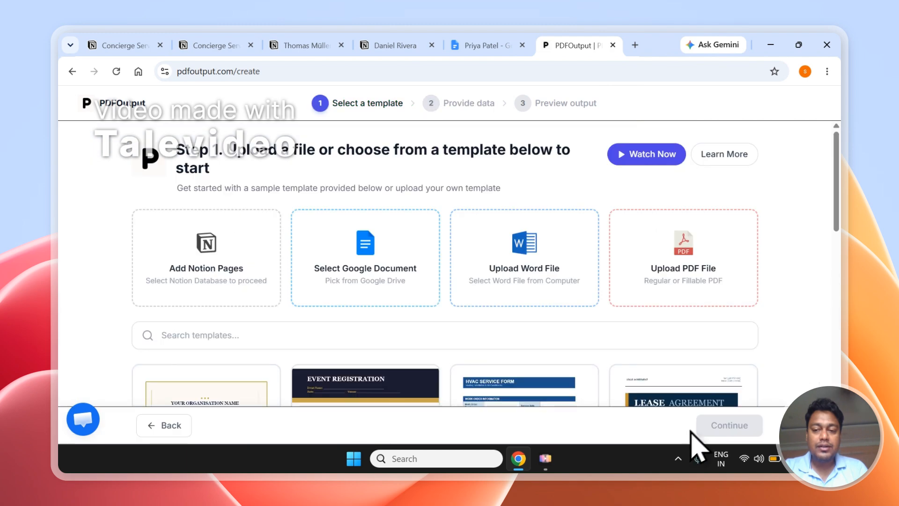
left_click(177, 426)
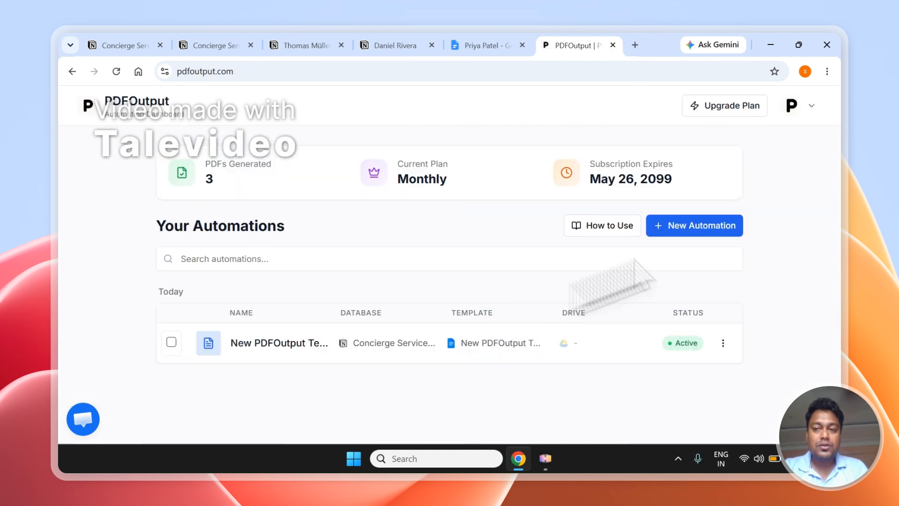
left_click(811, 103)
left_click(727, 260)
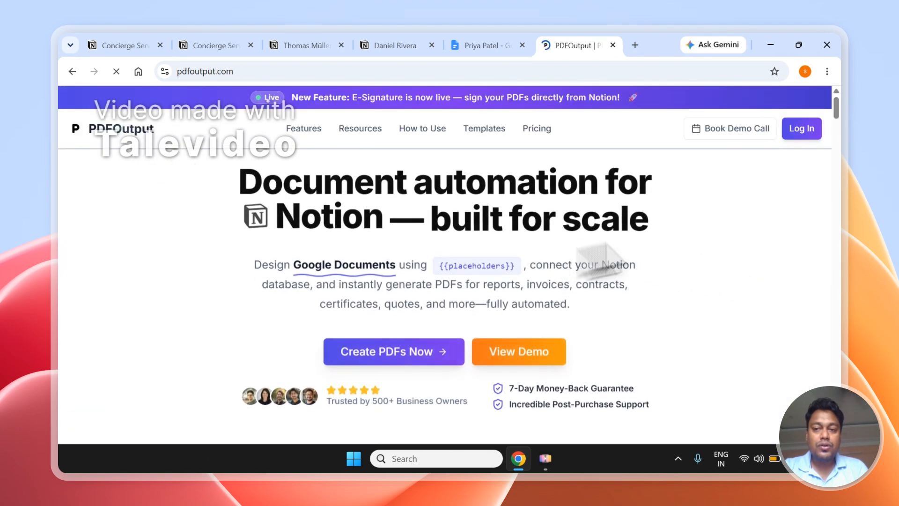
- Look through the Google Doc Templates page down to its footer and view the message form on the contact page
left_click(482, 131)
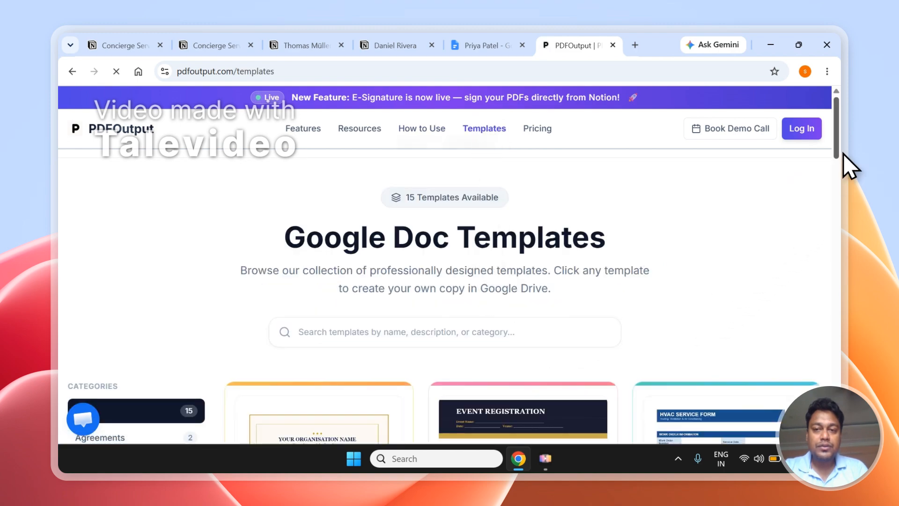
scroll(842, 178, "down", 5)
left_click_drag(842, 179, 841, 375)
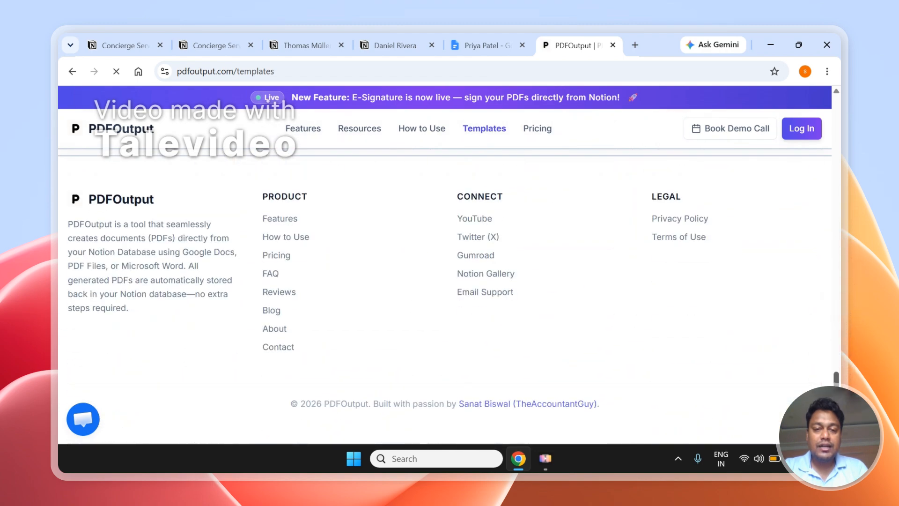
left_click_drag(842, 416, 840, 483)
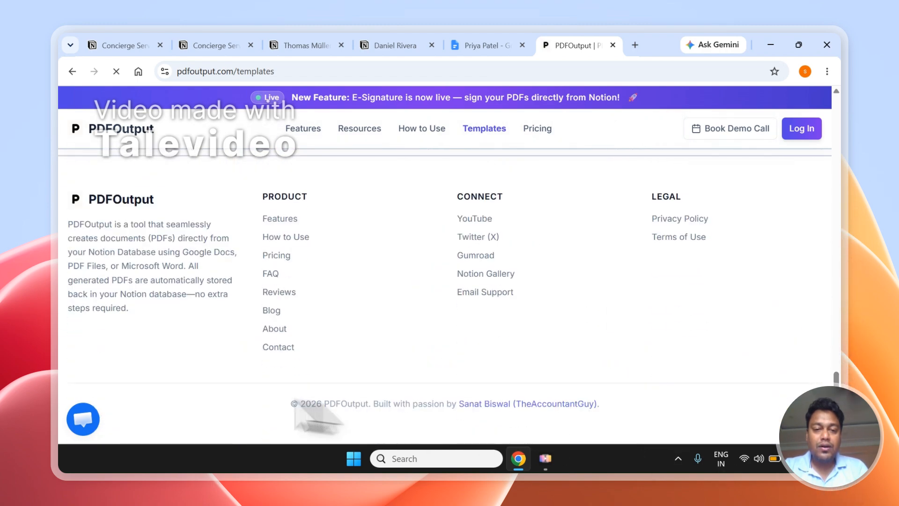
left_click(278, 352)
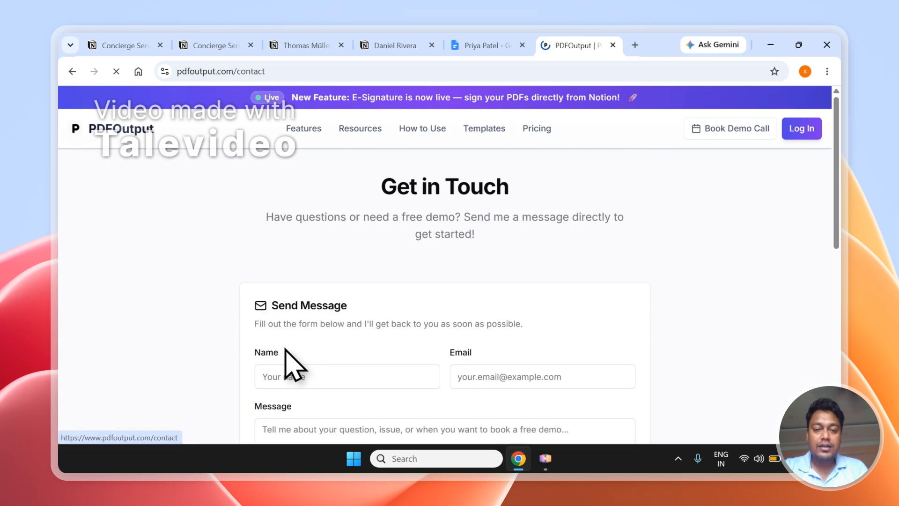
left_click_drag(842, 187, 842, 262)
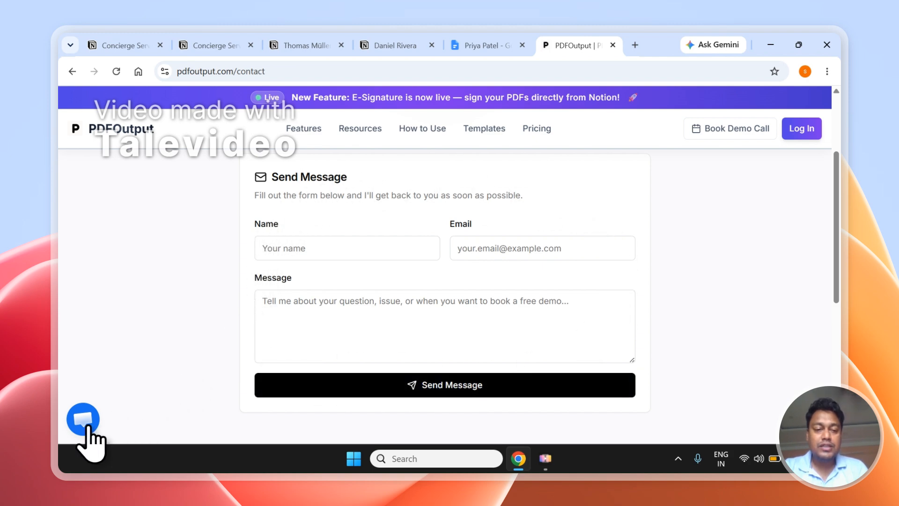
- Open the support chat, minimize it and return to the PDFOutput home page
left_click(86, 421)
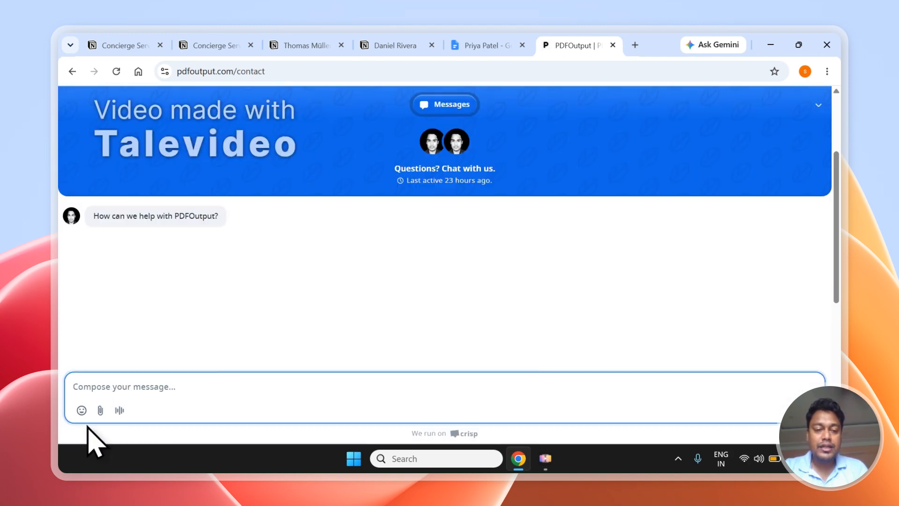
left_click(819, 106)
left_click(819, 109)
left_click(819, 109)
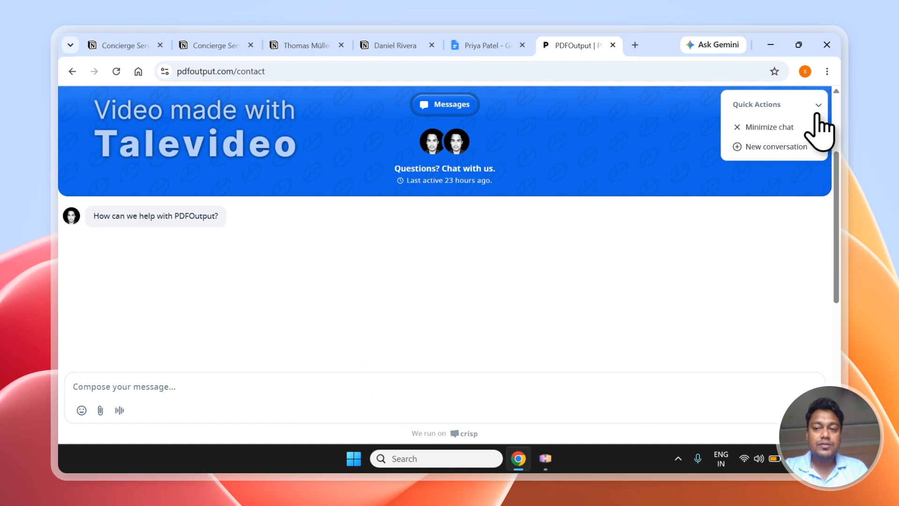
left_click(801, 127)
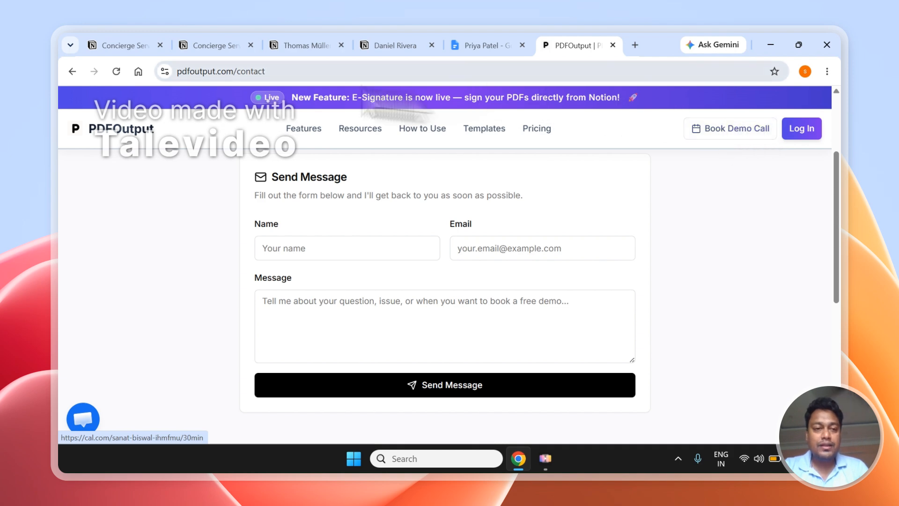
left_click(129, 133)
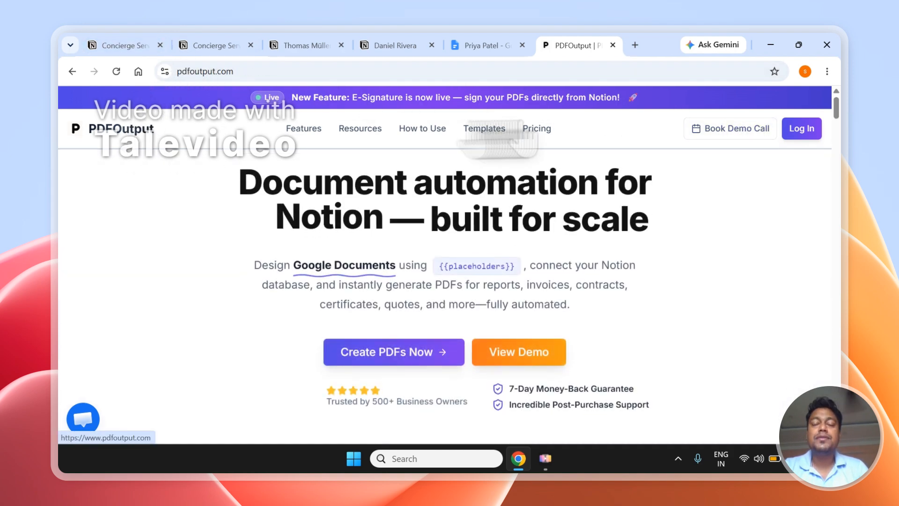